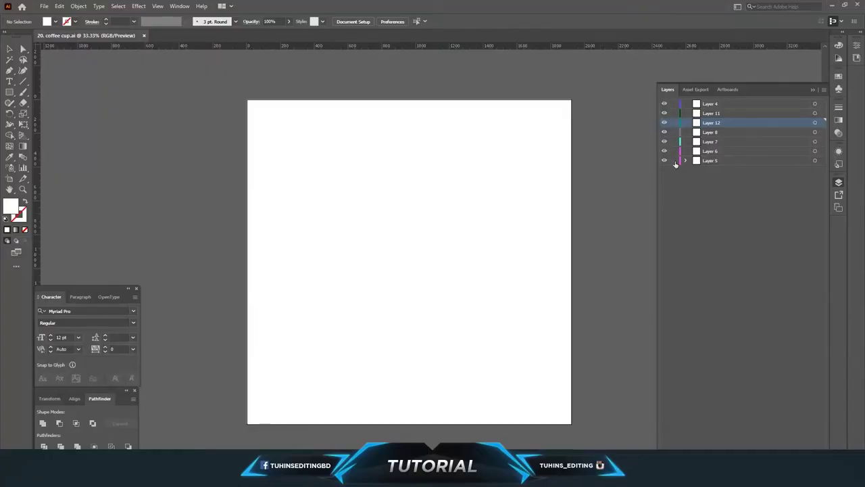
Fill the background rectangle on Layer 5 near-black and relock that layer
{"action": "left_click", "coordinate": [675, 163]}
{"action": "left_click", "coordinate": [442, 190]}
{"action": "left_click", "coordinate": [55, 21]}
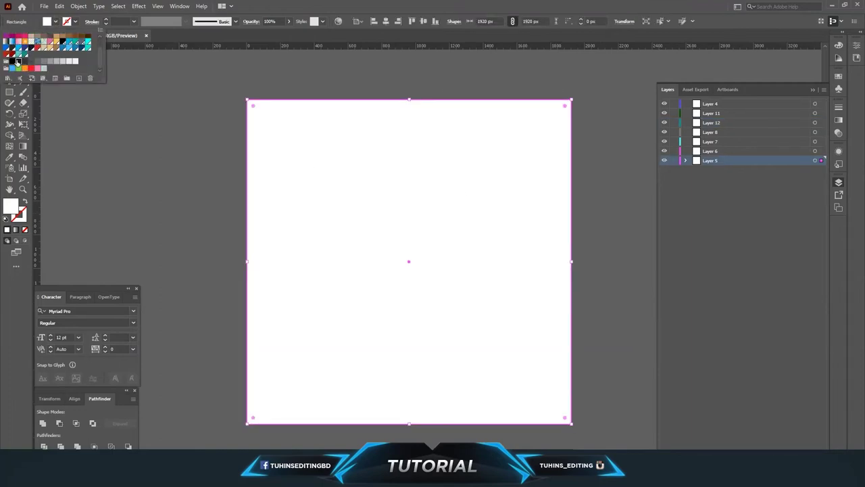
{"action": "left_click", "coordinate": [17, 62]}
{"action": "left_click", "coordinate": [675, 160]}
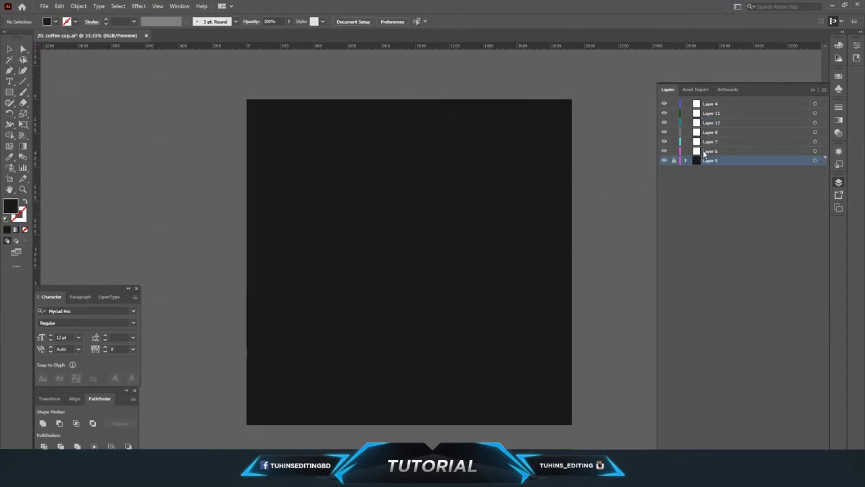
Make Layer 11 the active layer and save the coffee cup file
{"action": "left_click", "coordinate": [707, 113]}
{"action": "left_click", "coordinate": [44, 7]}
{"action": "left_click", "coordinate": [61, 79]}
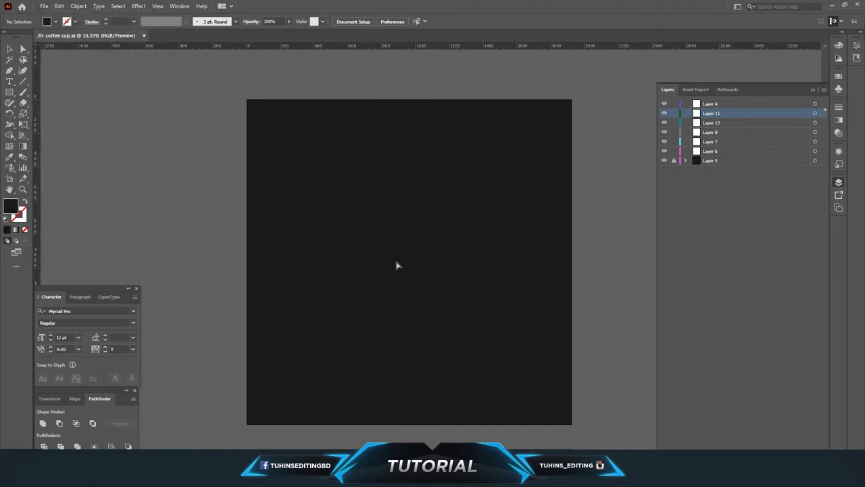
{"action": "key", "text": "ctrl+plus"}
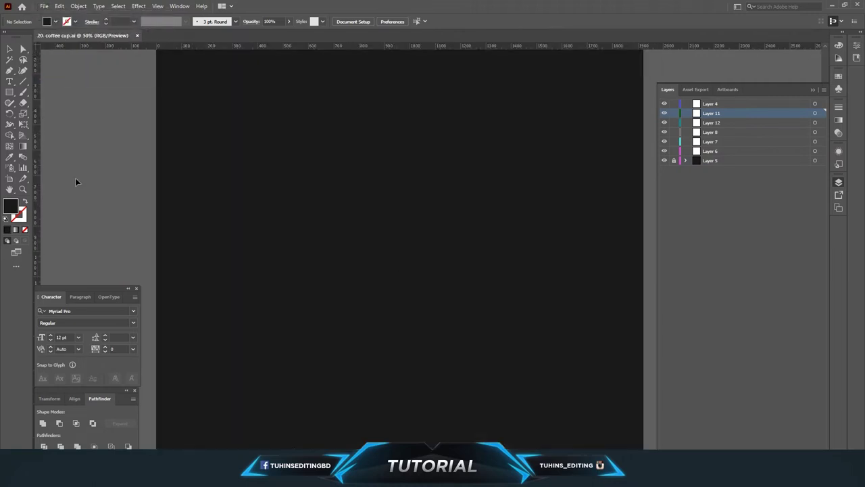
Draw a roughly 382 px white square at the artboard centre
{"action": "left_click", "coordinate": [9, 92]}
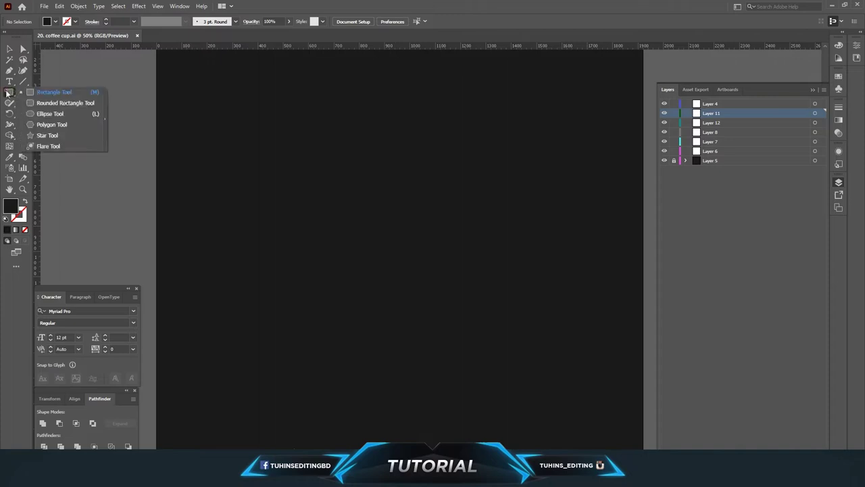
{"action": "left_click", "coordinate": [44, 103]}
{"action": "left_click_drag", "start_coordinate": [356, 207], "coordinate": [448, 312]}
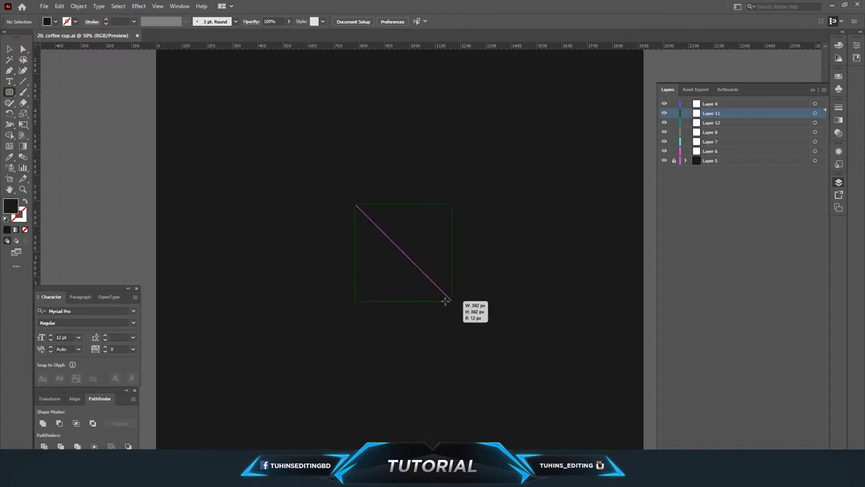
{"action": "left_click_drag", "start_coordinate": [447, 311], "coordinate": [452, 300]}
{"action": "left_click", "coordinate": [55, 22]}
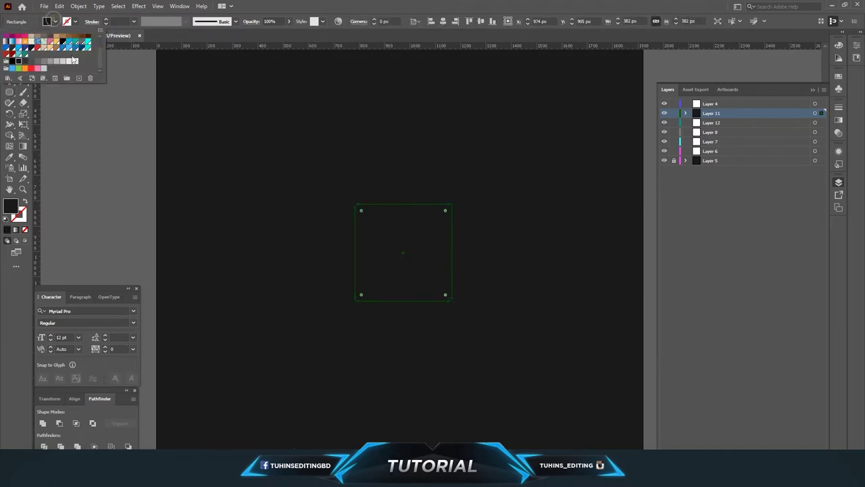
{"action": "left_click", "coordinate": [75, 62]}
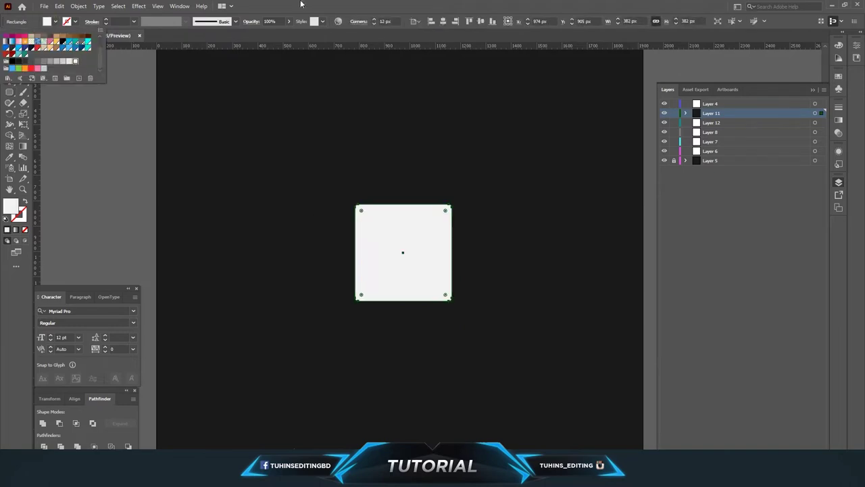
Stretch the square to 539 px tall and round its corners fully into a pill
{"action": "mouse_move", "coordinate": [361, 211]}
{"action": "left_mouse_down"}
{"action": "mouse_move", "coordinate": [384, 316]}
{"action": "mouse_move", "coordinate": [378, 236]}
{"action": "left_mouse_up"}
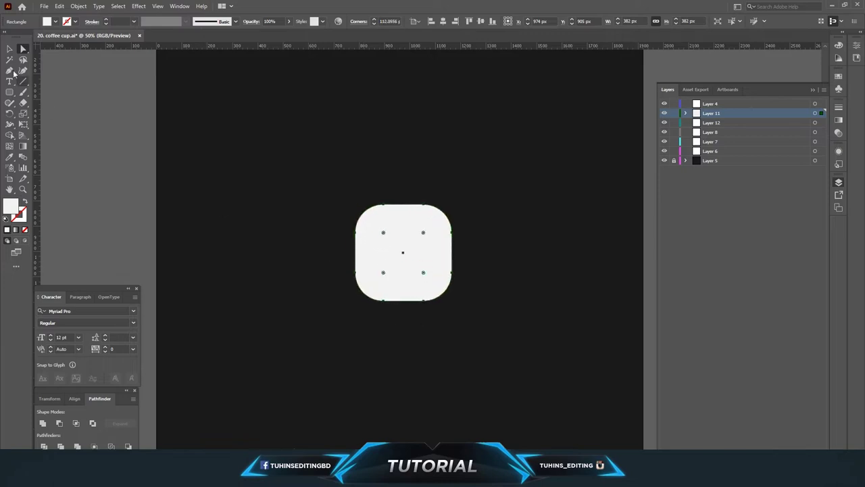
{"action": "left_click_drag", "start_coordinate": [402, 301], "coordinate": [403, 340]}
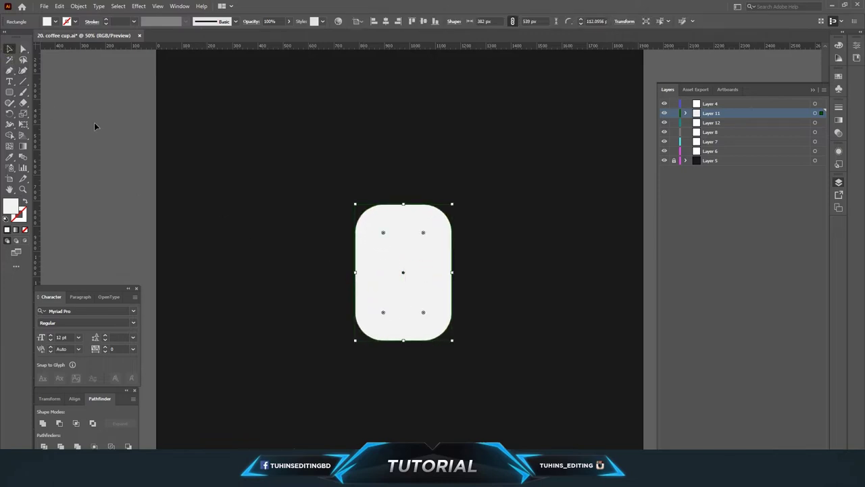
{"action": "left_click", "coordinate": [22, 50]}
{"action": "left_click_drag", "start_coordinate": [424, 313], "coordinate": [392, 267]}
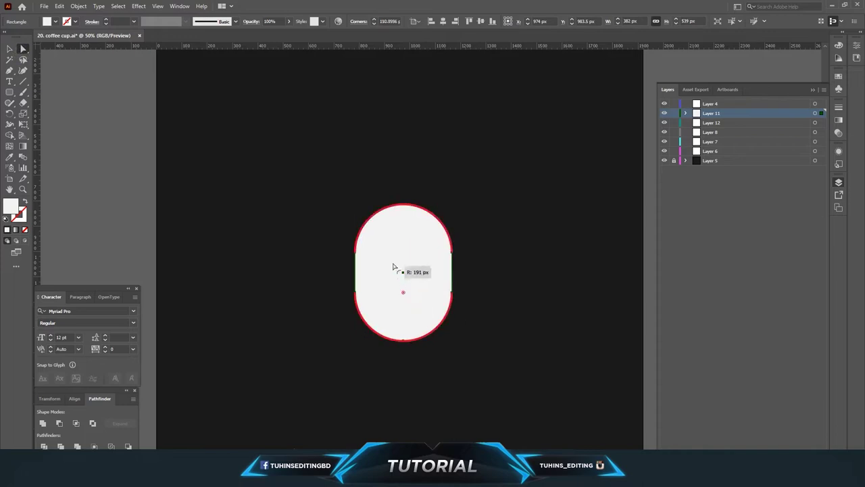
{"action": "left_click", "coordinate": [476, 285]}
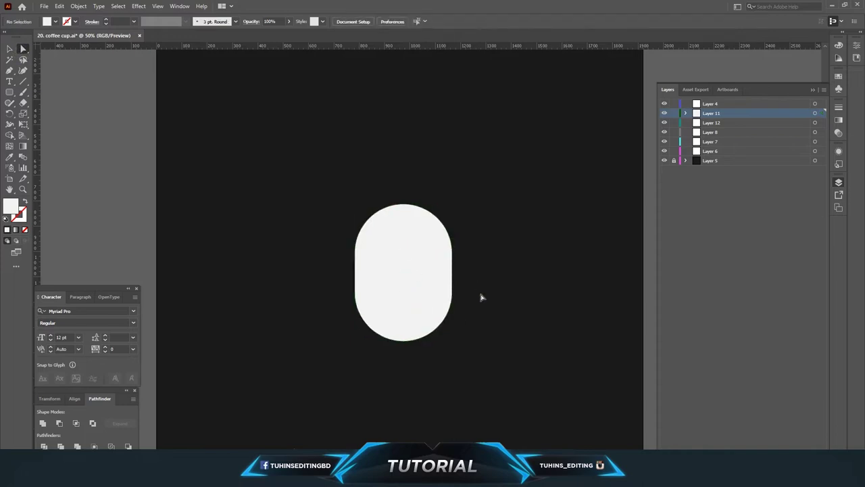
Subtract a rectangle over the pill's top half with Minus Front, leaving a half-circle
{"action": "left_click_drag", "start_coordinate": [9, 93], "coordinate": [47, 91]}
{"action": "left_click_drag", "start_coordinate": [276, 191], "coordinate": [505, 284]}
{"action": "left_click", "coordinate": [22, 48]}
{"action": "mouse_move", "coordinate": [390, 236]}
{"action": "left_mouse_down"}
{"action": "mouse_move", "coordinate": [383, 275]}
{"action": "mouse_move", "coordinate": [387, 251]}
{"action": "left_mouse_up"}
{"action": "left_click_drag", "start_coordinate": [319, 169], "coordinate": [490, 390]}
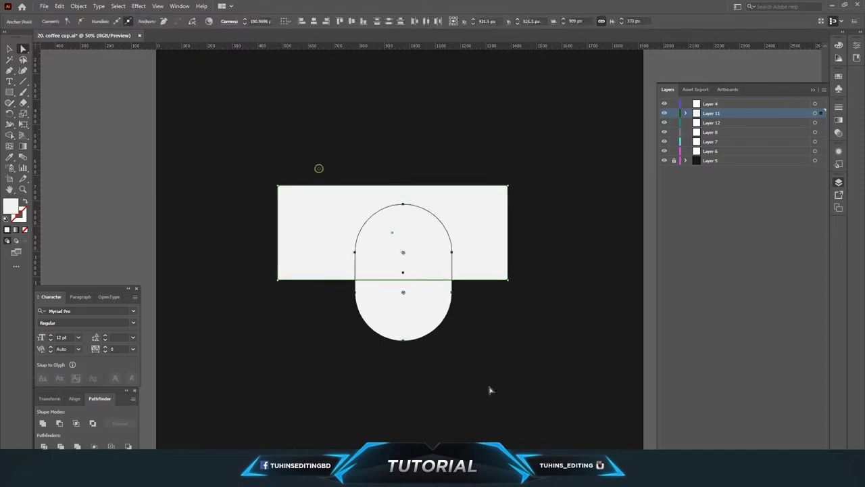
{"action": "left_click", "coordinate": [59, 424]}
{"action": "left_click", "coordinate": [412, 361]}
Try a rounded bar across the half-circle's top, then undo it
{"action": "key", "text": "ctrl+equal"}
{"action": "key", "text": "ctrl+equal"}
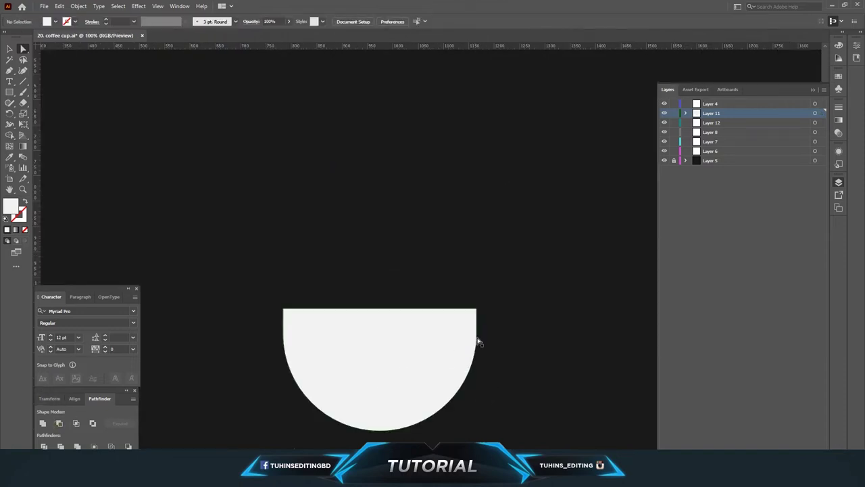
{"action": "scroll", "coordinate": [514, 297], "scroll_direction": "down", "scroll_amount": 1}
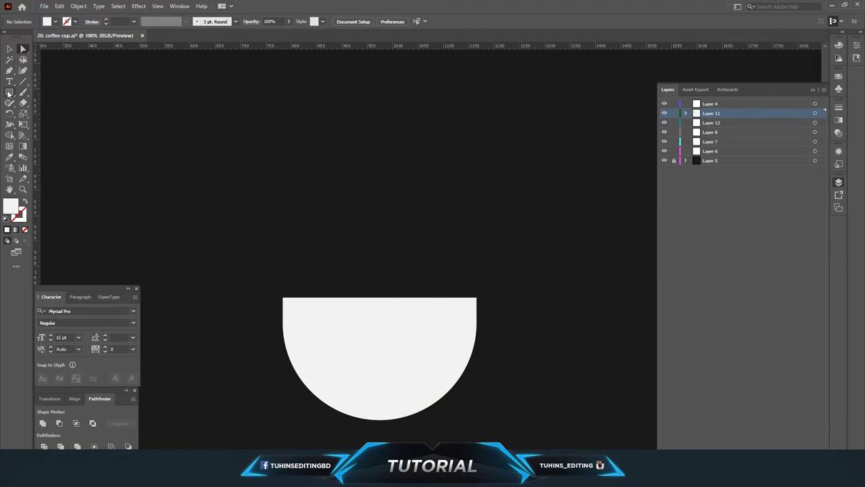
{"action": "left_click_drag", "start_coordinate": [9, 93], "coordinate": [42, 102]}
{"action": "left_click_drag", "start_coordinate": [283, 272], "coordinate": [468, 313]}
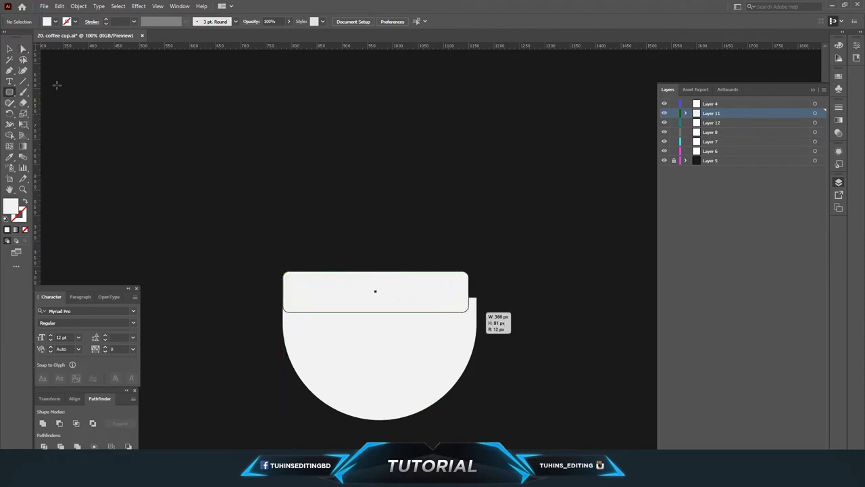
{"action": "key", "text": "ctrl+z"}
{"action": "mouse_move", "coordinate": [9, 94]}
{"action": "left_mouse_down"}
{"action": "mouse_move", "coordinate": [43, 94]}
{"action": "mouse_move", "coordinate": [42, 110]}
{"action": "left_mouse_up"}
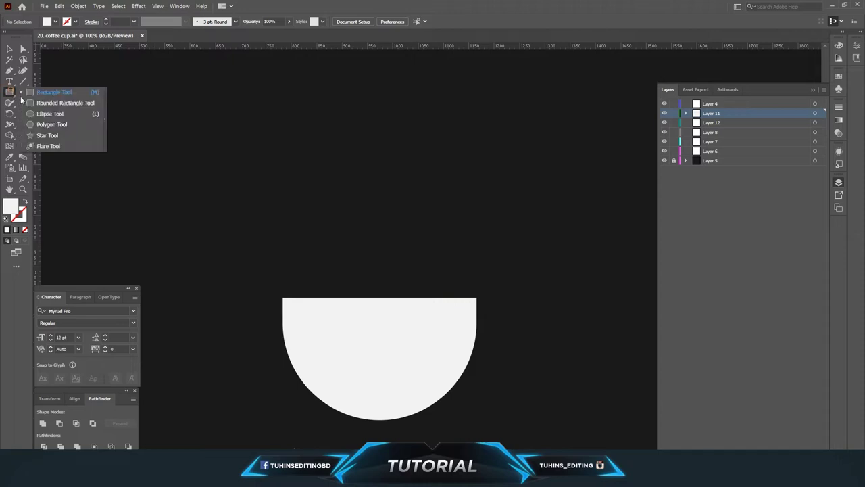
Draw a white rim ellipse across the half-circle's top edge
{"action": "left_click_drag", "start_coordinate": [282, 274], "coordinate": [477, 323]}
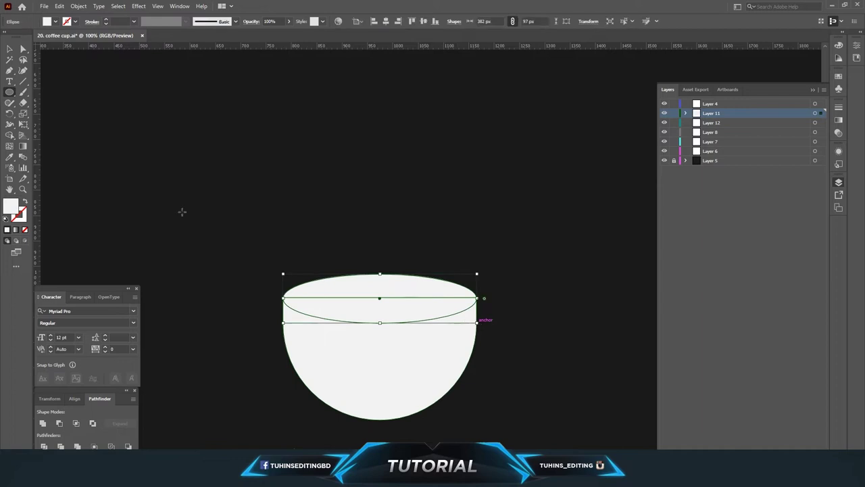
{"action": "left_click", "coordinate": [10, 49]}
{"action": "left_click", "coordinate": [313, 106]}
{"action": "left_click", "coordinate": [352, 293]}
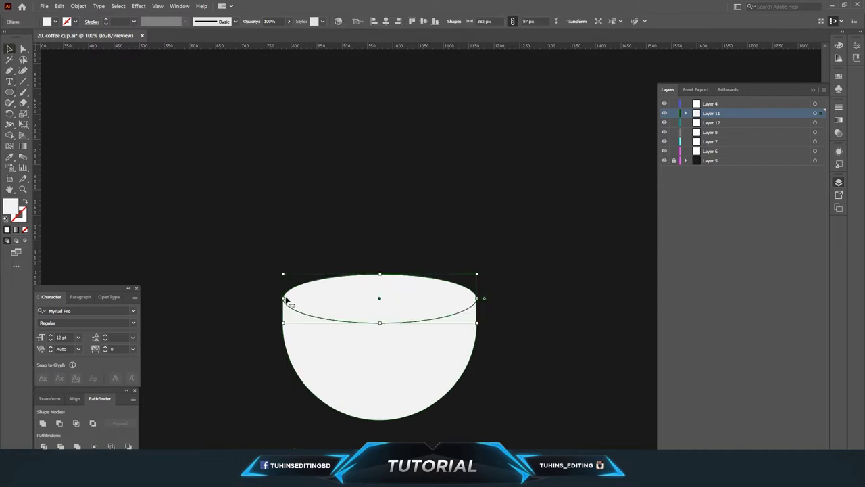
{"action": "left_click_drag", "start_coordinate": [284, 299], "coordinate": [284, 298]}
{"action": "left_click", "coordinate": [340, 228]}
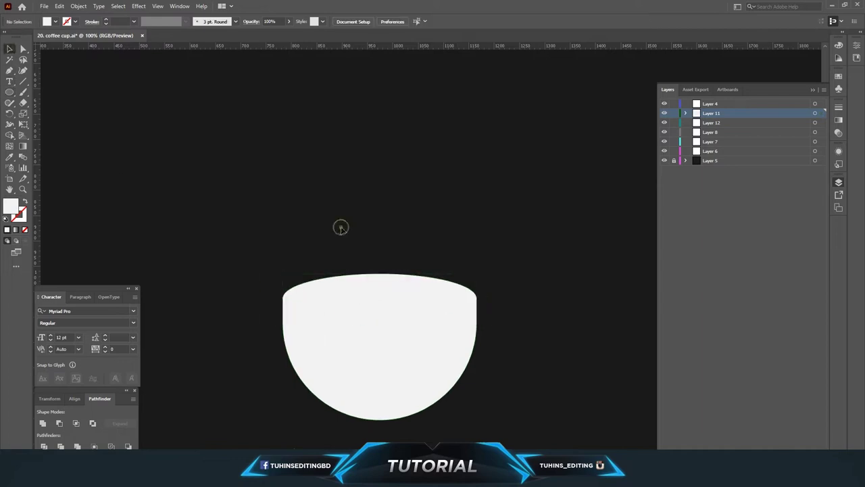
{"action": "left_click", "coordinate": [346, 283]}
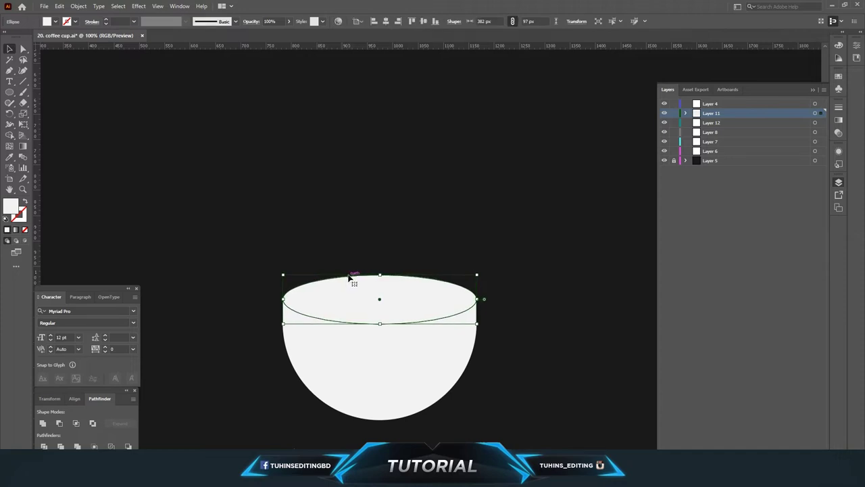
{"action": "left_click", "coordinate": [352, 244]}
{"action": "left_click", "coordinate": [373, 299]}
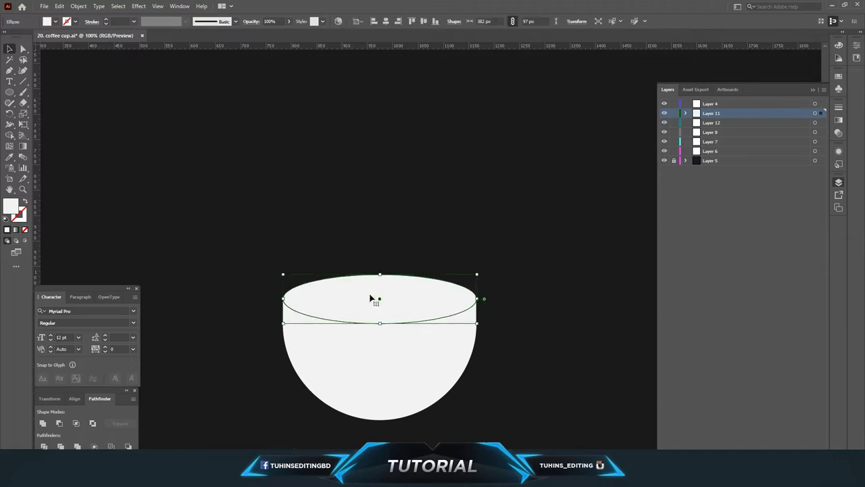
{"action": "left_click", "coordinate": [494, 256]}
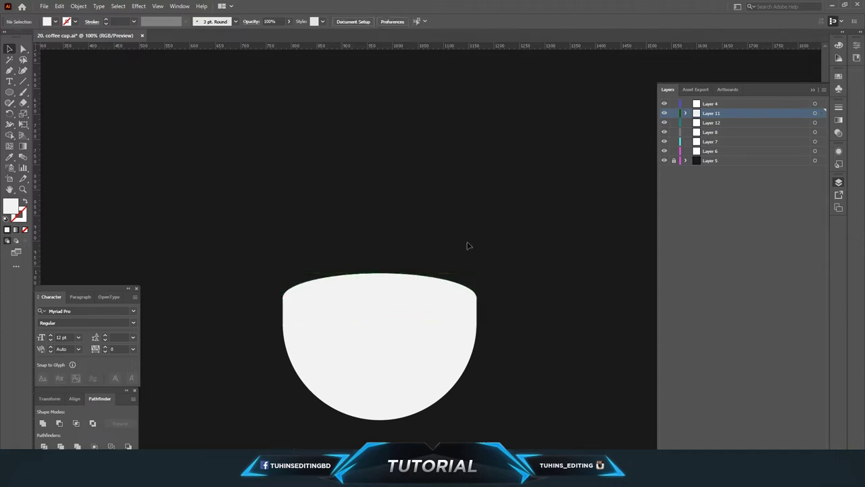
{"action": "left_click", "coordinate": [391, 302]}
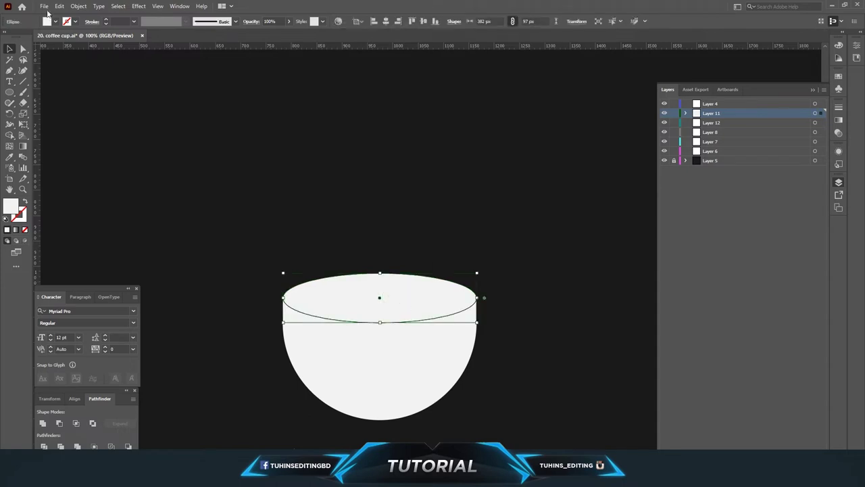
Paste a copy behind the rim ellipse, shrink it inside, and fill it dark
{"action": "left_click", "coordinate": [59, 6]}
{"action": "left_click", "coordinate": [74, 50]}
{"action": "left_click", "coordinate": [59, 6]}
{"action": "left_click", "coordinate": [82, 79]}
{"action": "left_click_drag", "start_coordinate": [477, 322], "coordinate": [476, 319]}
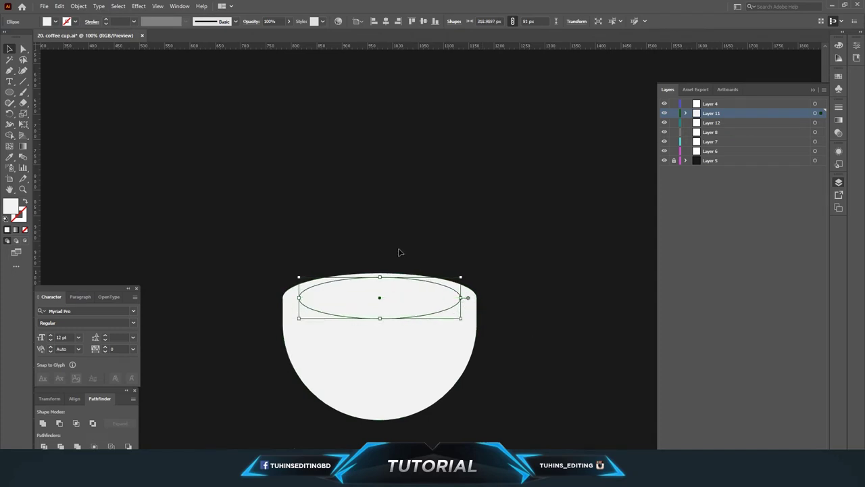
{"action": "left_click", "coordinate": [330, 123]}
Nudge the dark inner ellipse down and widen it to about 355×81 px
{"action": "left_click", "coordinate": [396, 297]}
{"action": "key", "text": "Down"}
{"action": "key", "text": "Down"}
{"action": "key", "text": "Down"}
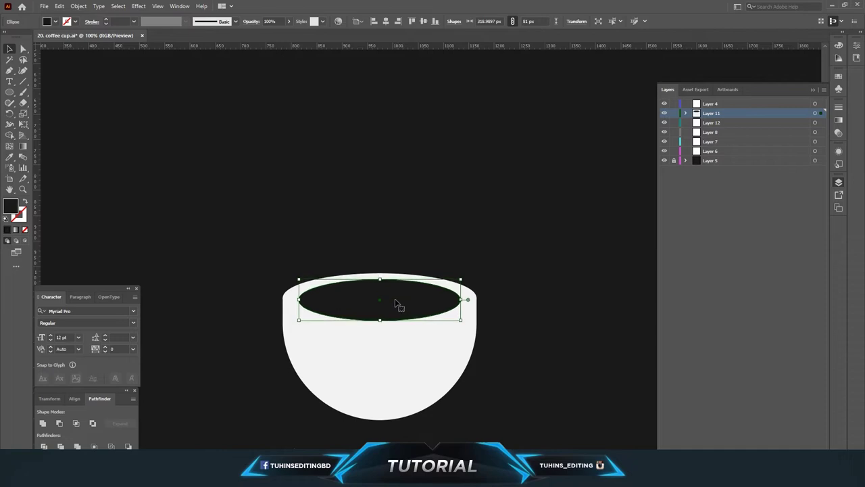
{"action": "left_click_drag", "start_coordinate": [299, 301], "coordinate": [291, 301]}
{"action": "left_click_drag", "start_coordinate": [464, 300], "coordinate": [471, 300]}
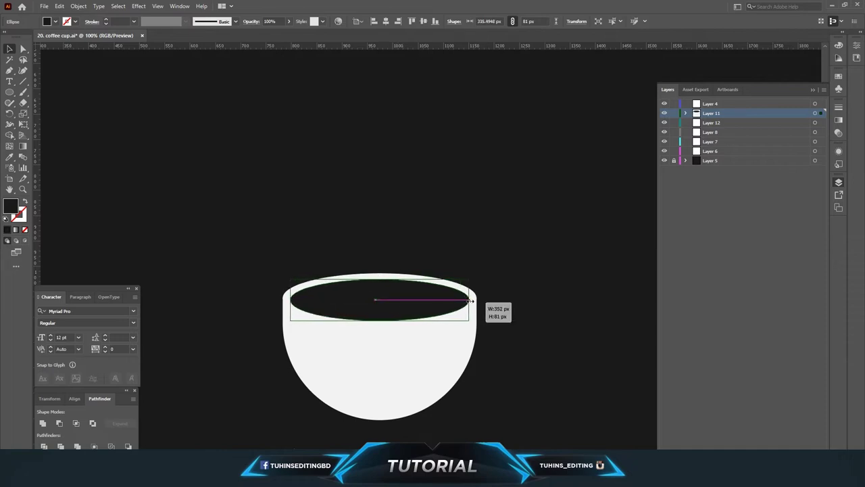
{"action": "left_click", "coordinate": [527, 290]}
{"action": "left_click", "coordinate": [422, 294]}
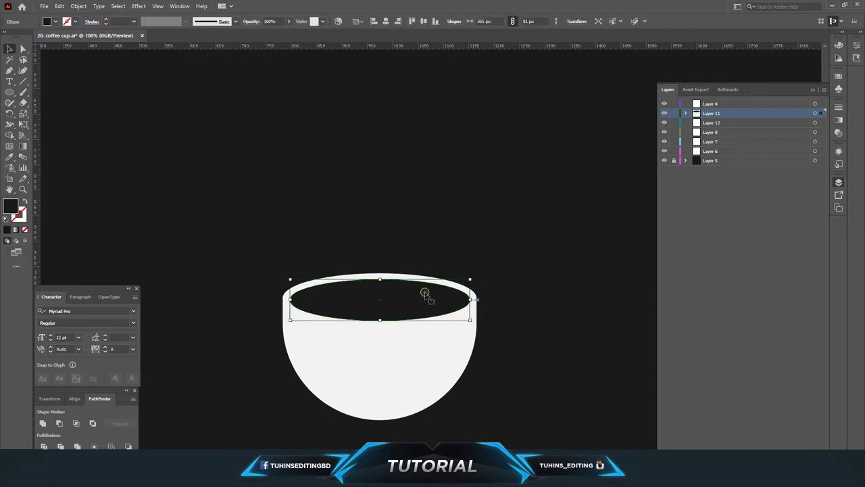
{"action": "left_click", "coordinate": [476, 234]}
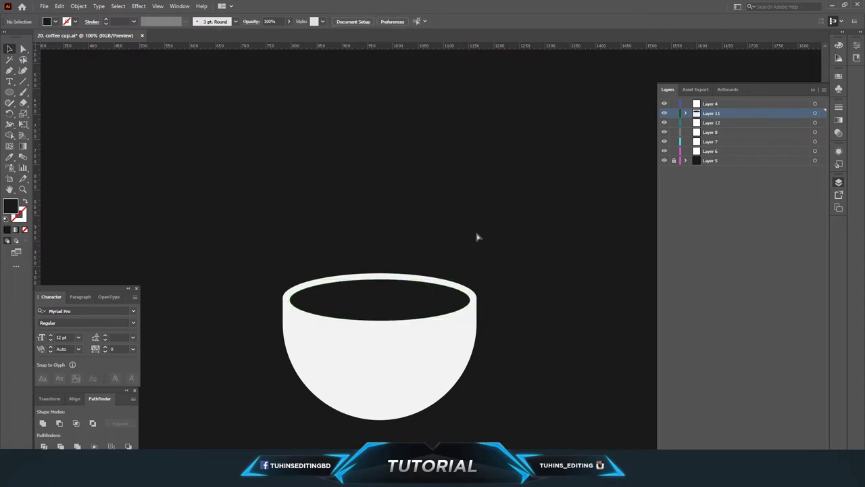
Marquee-select the cup body, rim and inner ellipse together
{"action": "key", "text": "ctrl+minus"}
{"action": "key", "text": "ctrl+minus"}
{"action": "key", "text": "ctrl+minus"}
{"action": "key", "text": "ctrl+plus"}
{"action": "key", "text": "ctrl+plus"}
{"action": "key", "text": "ctrl+plus"}
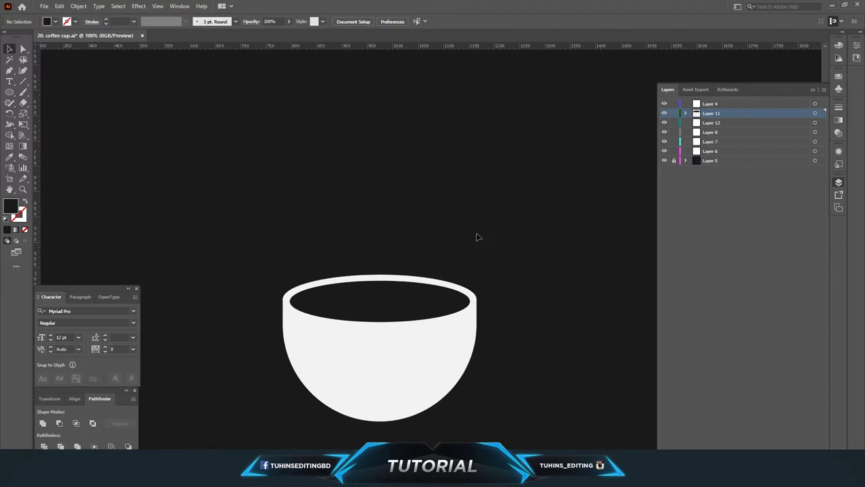
{"action": "left_click", "coordinate": [383, 315]}
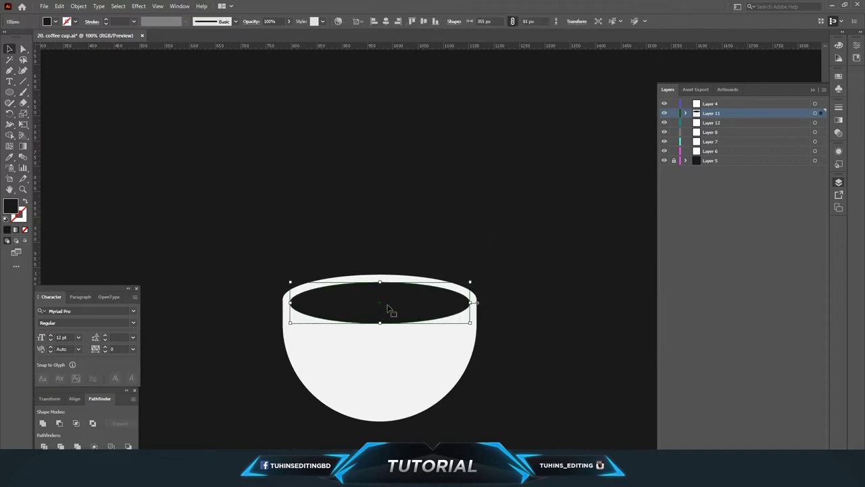
{"action": "left_click", "coordinate": [467, 251]}
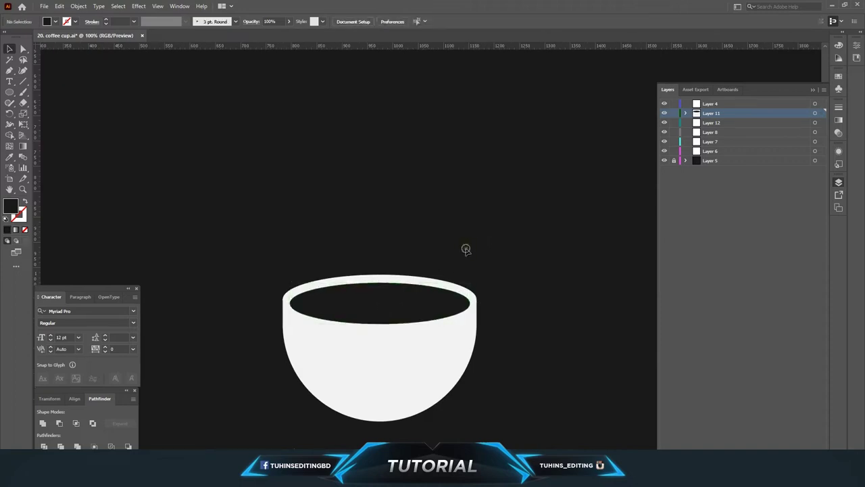
{"action": "scroll", "coordinate": [465, 248], "scroll_direction": "down", "scroll_amount": 2}
{"action": "left_click_drag", "start_coordinate": [567, 420], "coordinate": [566, 419]}
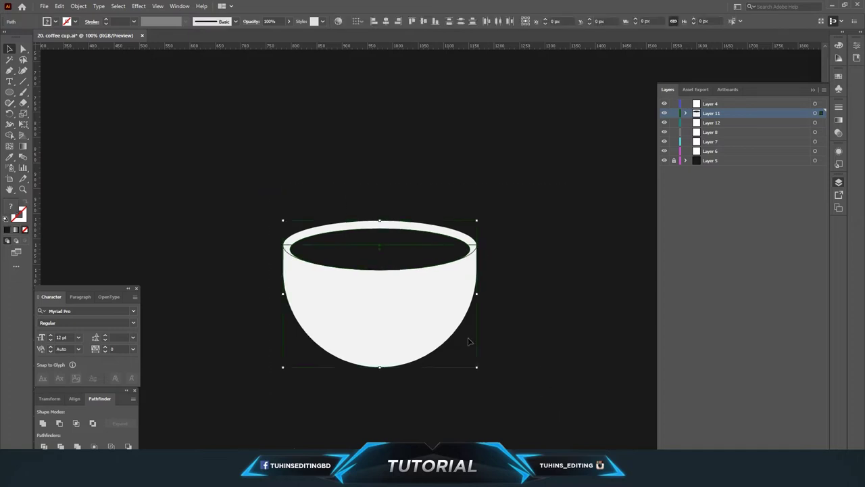
Merge the cup pieces with Shape Builder, fill the result white, and save
{"action": "left_click", "coordinate": [10, 135]}
{"action": "left_click_drag", "start_coordinate": [396, 258], "coordinate": [399, 245]}
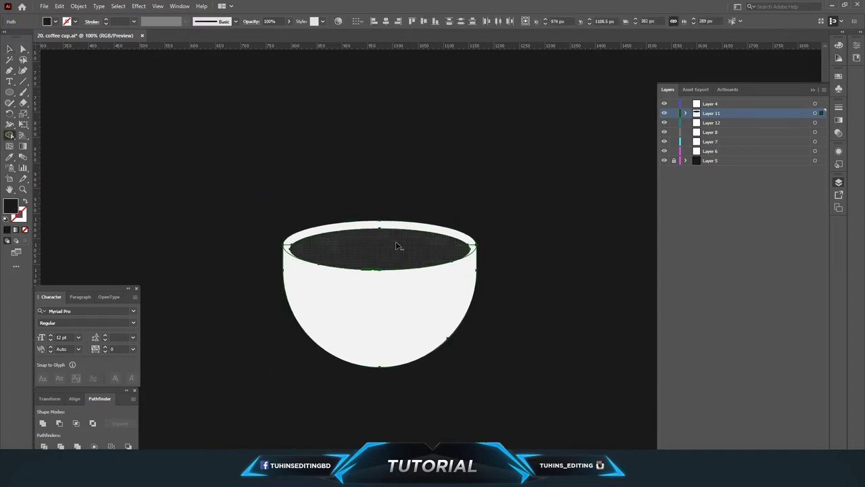
{"action": "left_click", "coordinate": [42, 423]}
{"action": "left_click", "coordinate": [8, 50]}
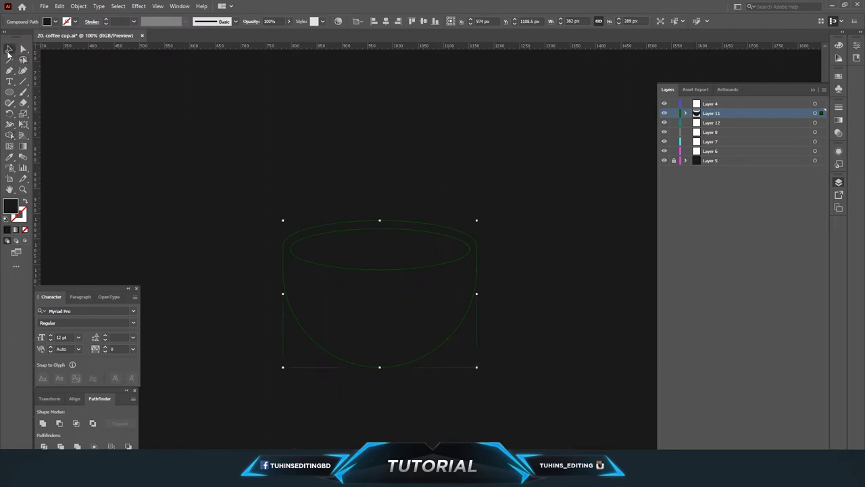
{"action": "left_click", "coordinate": [56, 22]}
{"action": "left_click", "coordinate": [75, 63]}
{"action": "left_click", "coordinate": [422, 163]}
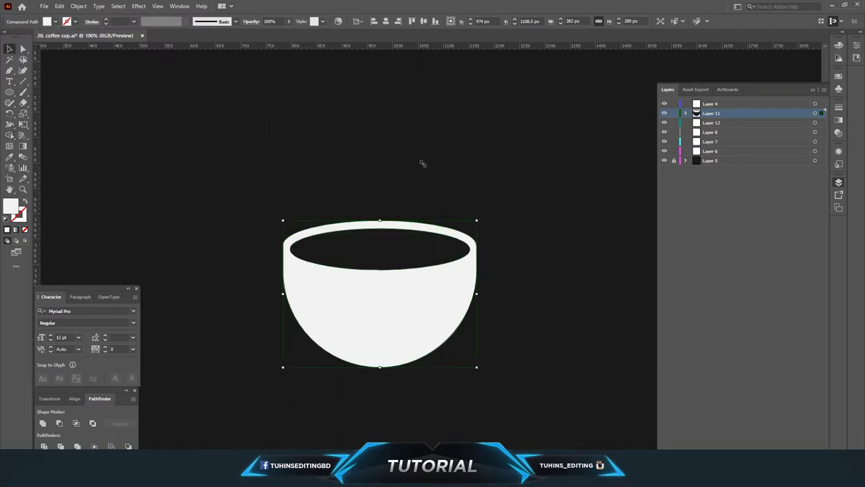
{"action": "left_click", "coordinate": [42, 8]}
{"action": "left_click", "coordinate": [61, 81]}
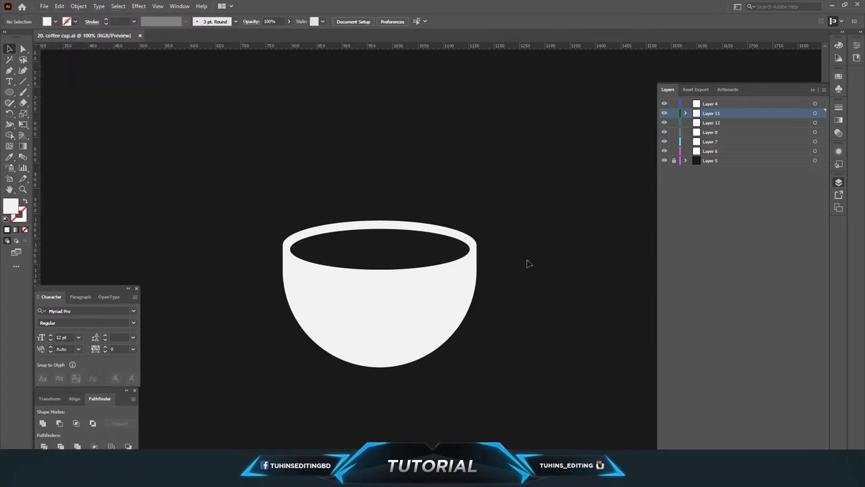
Draw a 335×81 px white ellipse and move it above the cup
{"action": "scroll", "coordinate": [527, 263], "scroll_direction": "up", "scroll_amount": 1}
{"action": "scroll", "coordinate": [457, 282], "scroll_direction": "up", "scroll_amount": 2}
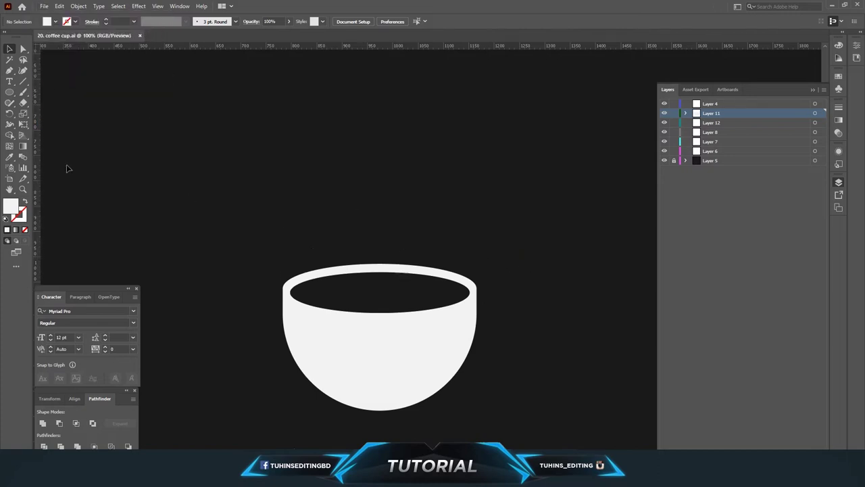
{"action": "left_click_drag", "start_coordinate": [9, 93], "coordinate": [54, 113]}
{"action": "left_click_drag", "start_coordinate": [290, 283], "coordinate": [461, 326]}
{"action": "left_click", "coordinate": [10, 52]}
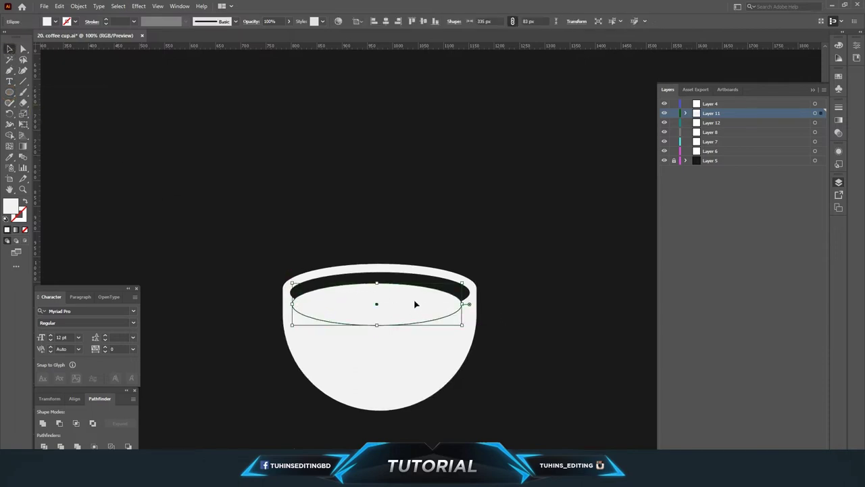
{"action": "left_click_drag", "start_coordinate": [416, 304], "coordinate": [437, 225]}
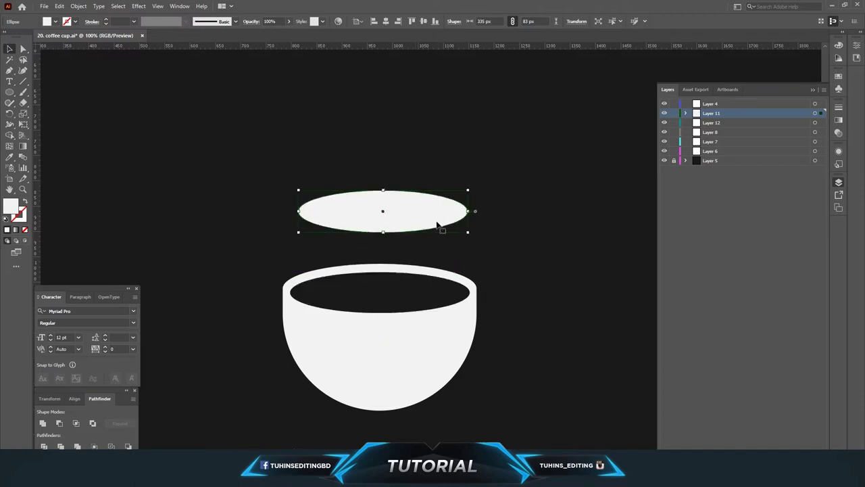
Paste the ellipse in place, shrink it, fill it black, and widen its sides into a thin ring
{"action": "left_click", "coordinate": [59, 6]}
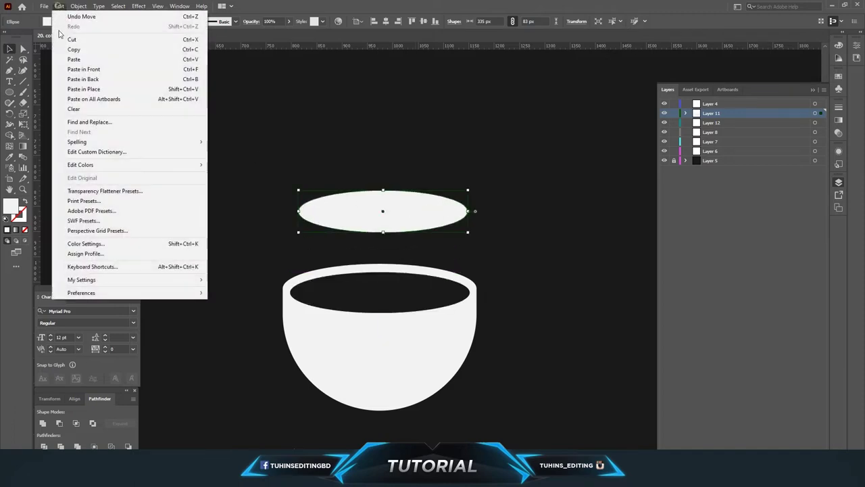
{"action": "left_click", "coordinate": [60, 6]}
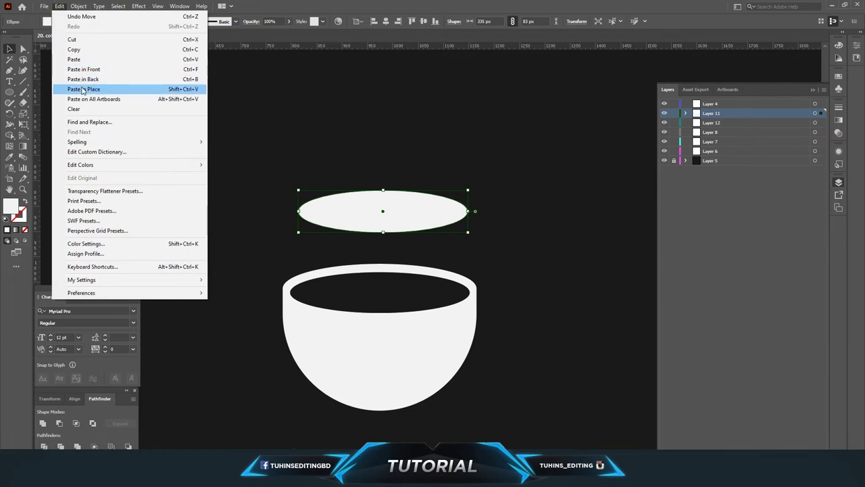
{"action": "left_click", "coordinate": [84, 89]}
{"action": "left_click_drag", "start_coordinate": [467, 232], "coordinate": [478, 235]}
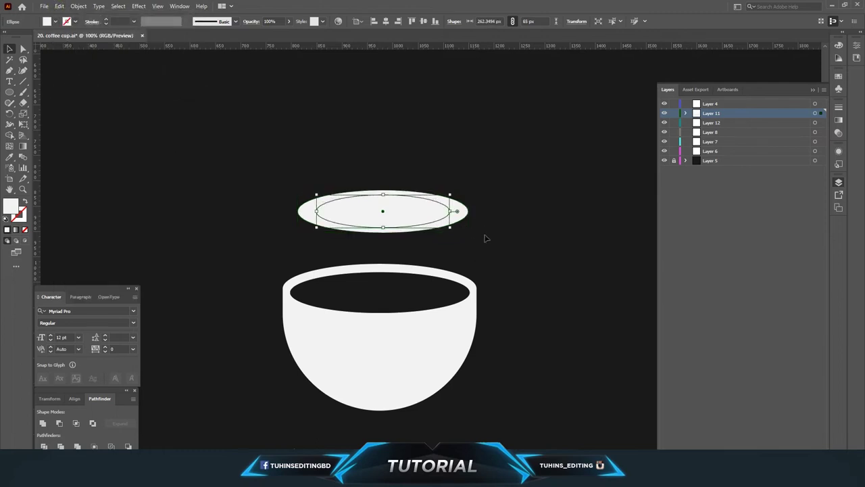
{"action": "key", "text": "i"}
{"action": "left_click", "coordinate": [485, 238]}
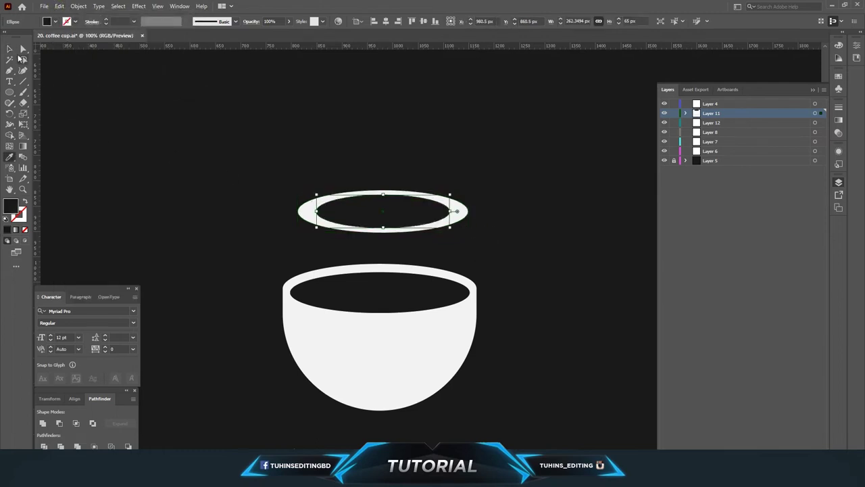
{"action": "key", "text": "v"}
{"action": "left_click_drag", "start_coordinate": [454, 212], "coordinate": [467, 212]}
{"action": "left_click_drag", "start_coordinate": [318, 211], "coordinate": [299, 211]}
{"action": "left_click", "coordinate": [509, 228]}
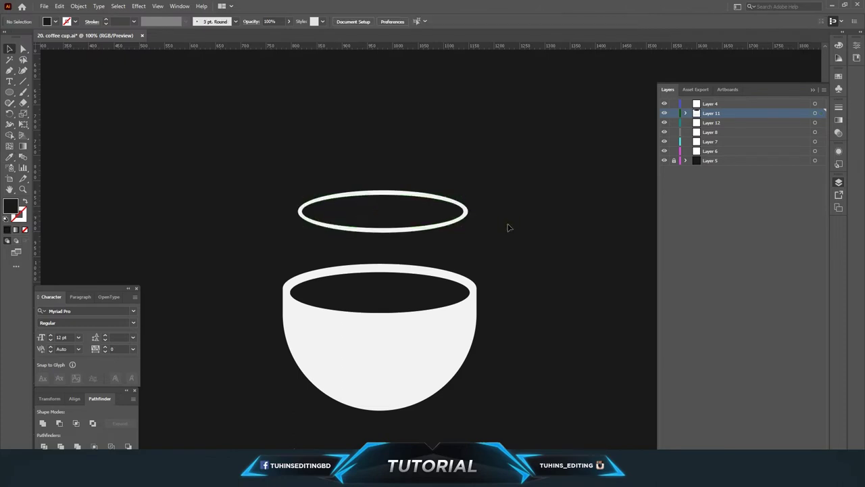
{"action": "left_click", "coordinate": [440, 218]}
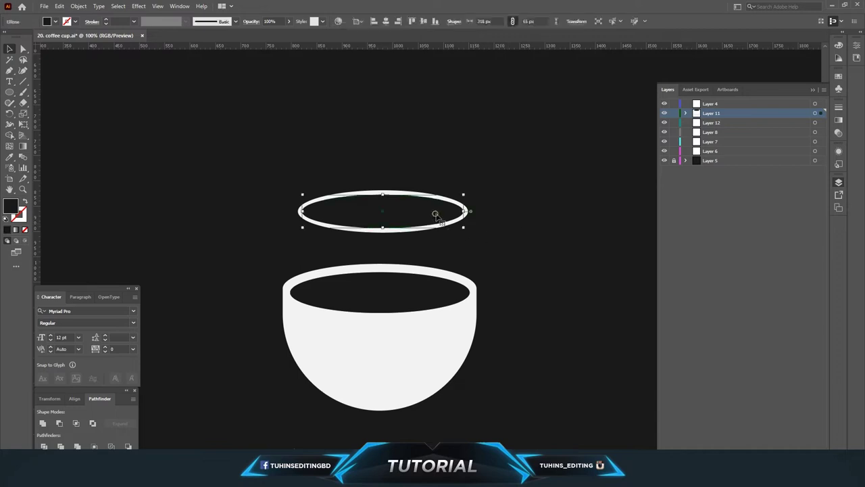
Shift the black ellipse and stretch it to about 381.6 by 78
{"action": "left_click_drag", "start_coordinate": [465, 228], "coordinate": [469, 226]}
{"action": "left_click", "coordinate": [501, 232]}
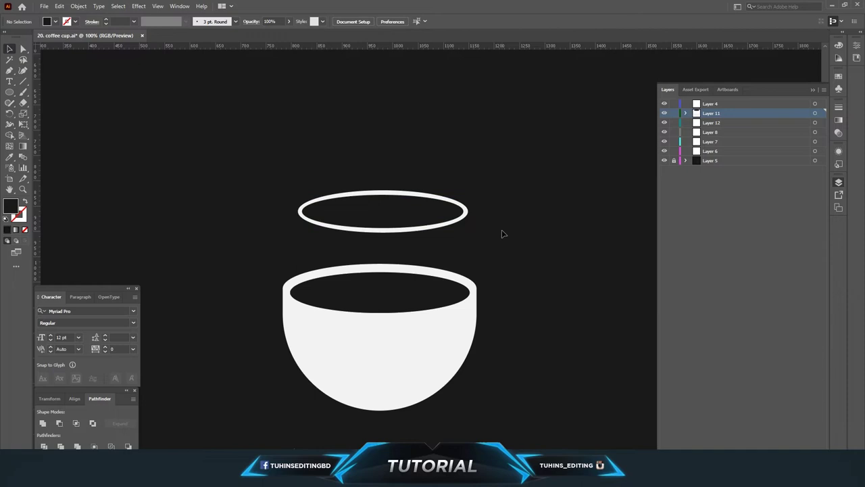
{"action": "left_click", "coordinate": [460, 224]}
{"action": "left_click_drag", "start_coordinate": [431, 208], "coordinate": [426, 223]}
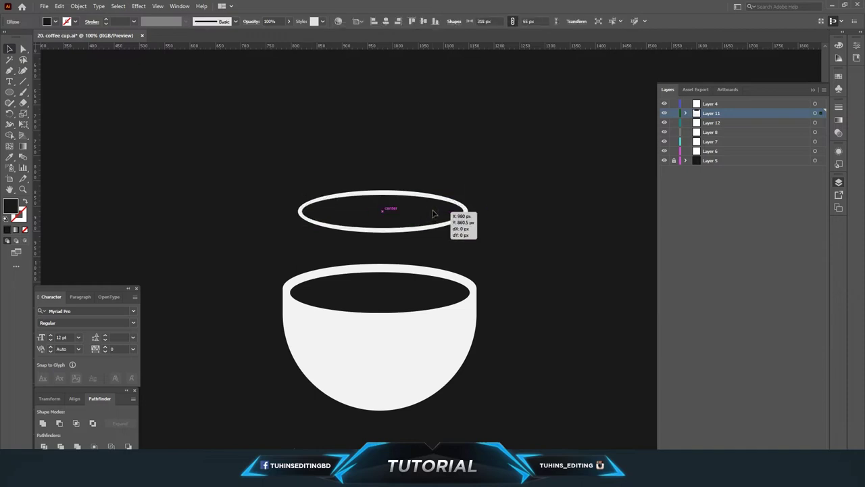
{"action": "mouse_move", "coordinate": [302, 226]}
{"action": "left_mouse_down"}
{"action": "mouse_move", "coordinate": [249, 243]}
{"action": "mouse_move", "coordinate": [268, 235]}
{"action": "left_mouse_up"}
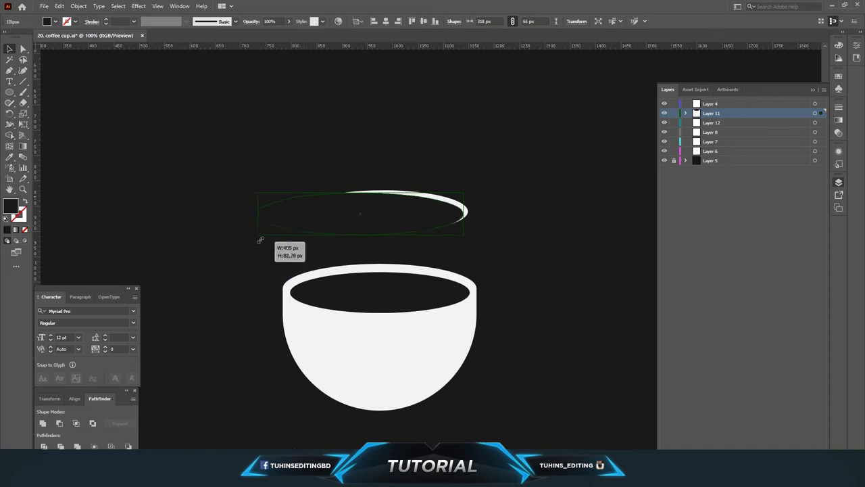
{"action": "left_click_drag", "start_coordinate": [269, 235], "coordinate": [270, 232]}
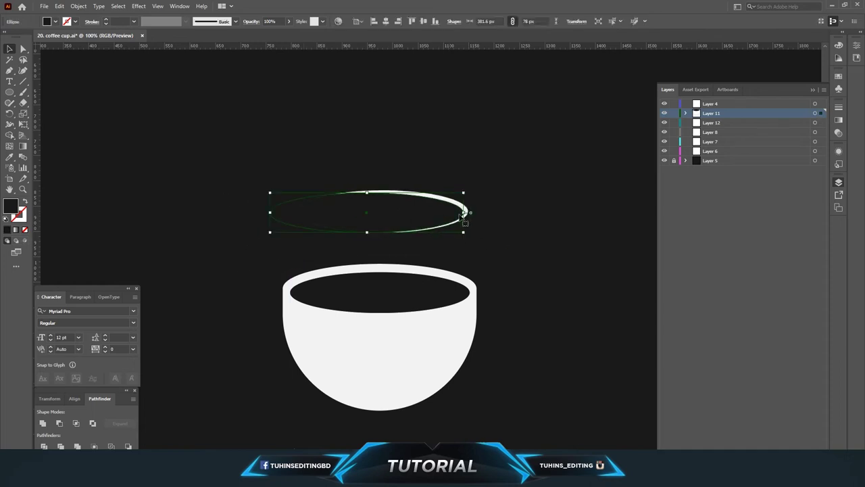
{"action": "left_click_drag", "start_coordinate": [465, 192], "coordinate": [465, 192]}
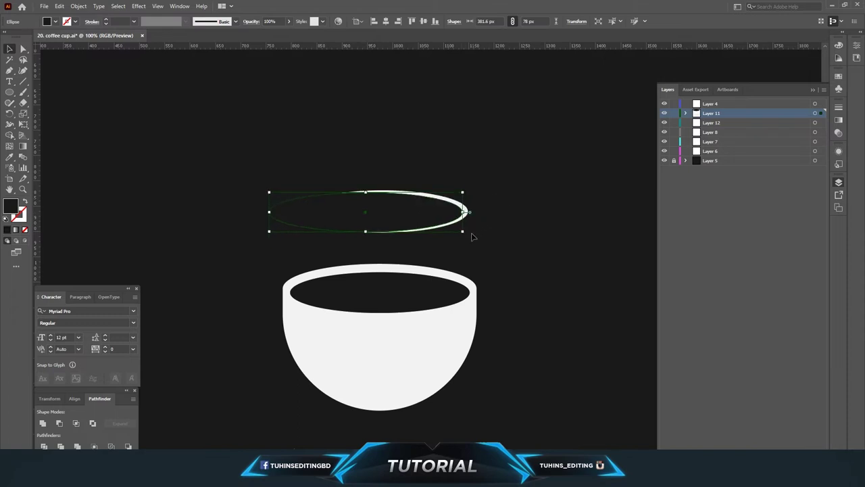
{"action": "left_click_drag", "start_coordinate": [463, 233], "coordinate": [464, 232]}
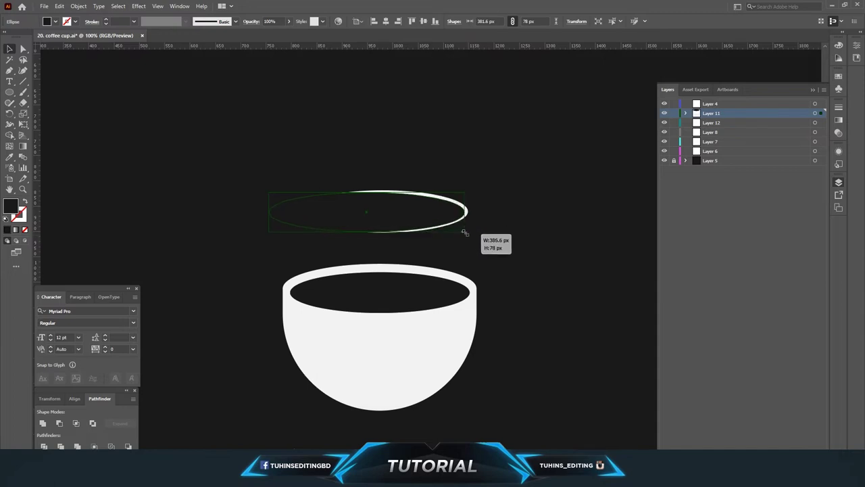
Fine-tune the black ellipse, then subtract it with Minus Front to leave a crescent
{"action": "left_click", "coordinate": [491, 236]}
{"action": "left_click", "coordinate": [444, 223]}
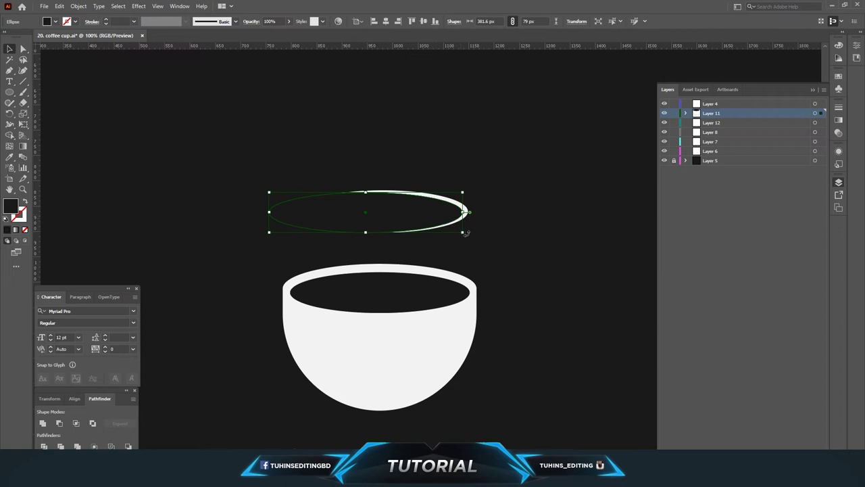
{"action": "left_click_drag", "start_coordinate": [463, 234], "coordinate": [464, 234]}
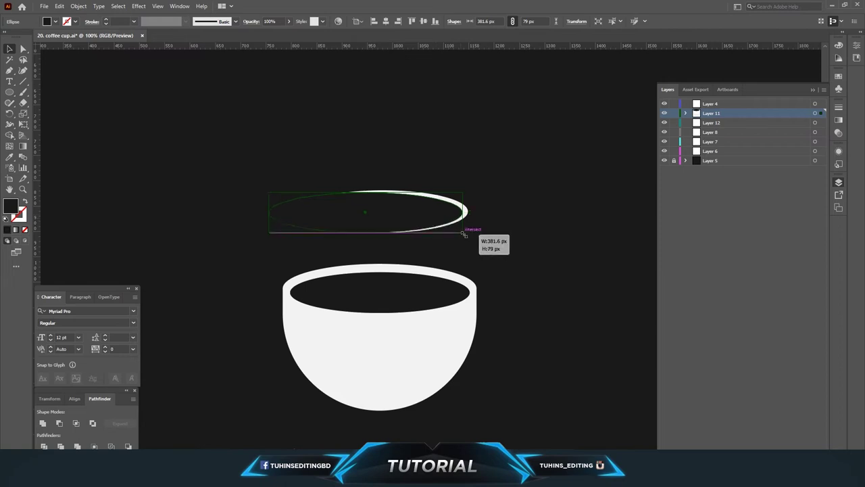
{"action": "left_click_drag", "start_coordinate": [464, 234], "coordinate": [464, 234]}
{"action": "left_click", "coordinate": [515, 234]}
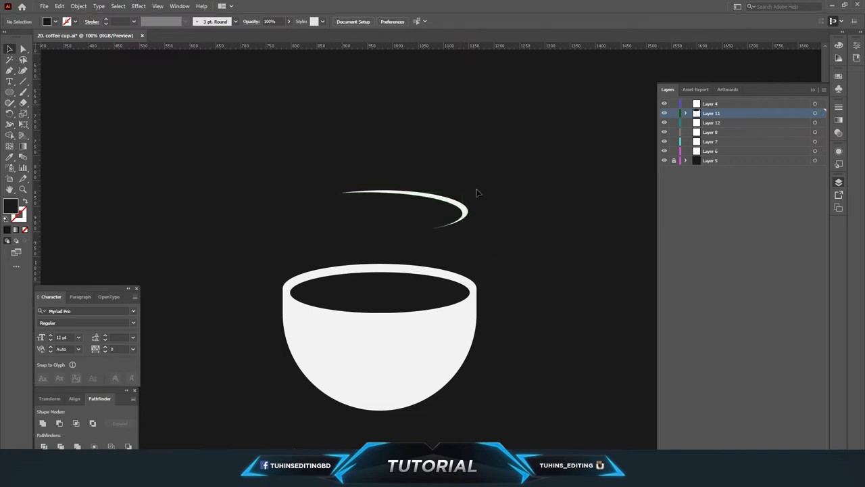
{"action": "left_click", "coordinate": [379, 228]}
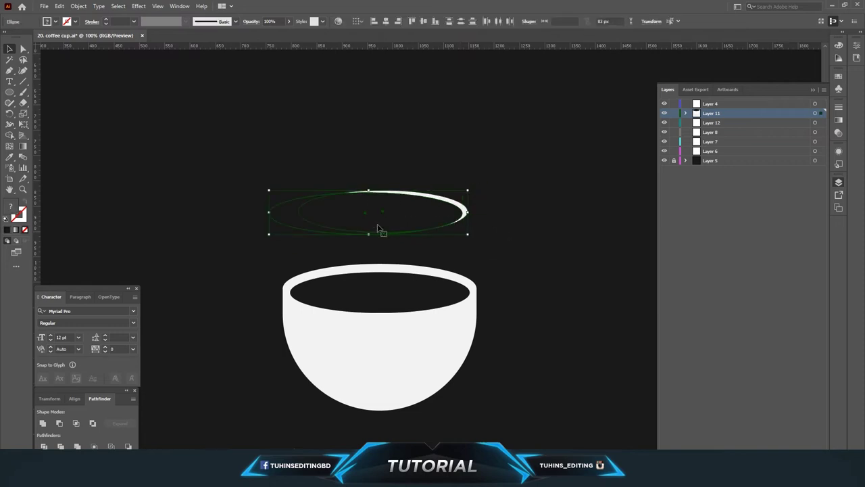
{"action": "left_click", "coordinate": [65, 423]}
{"action": "left_click", "coordinate": [514, 270]}
Position the crescent on the cup rim and set it to 41% opacity
{"action": "left_click_drag", "start_coordinate": [464, 217], "coordinate": [465, 306]}
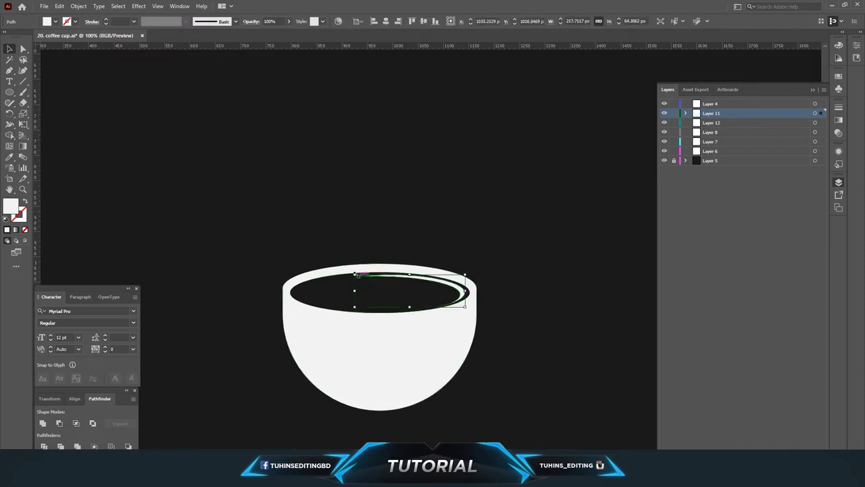
{"action": "left_click_drag", "start_coordinate": [465, 306], "coordinate": [459, 291]}
{"action": "left_click", "coordinate": [557, 286]}
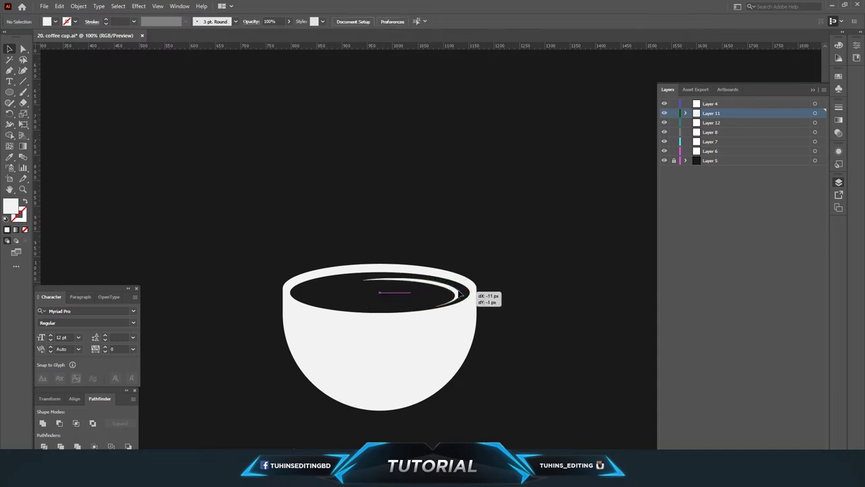
{"action": "left_click_drag", "start_coordinate": [459, 292], "coordinate": [465, 292]}
{"action": "left_click", "coordinate": [517, 292]}
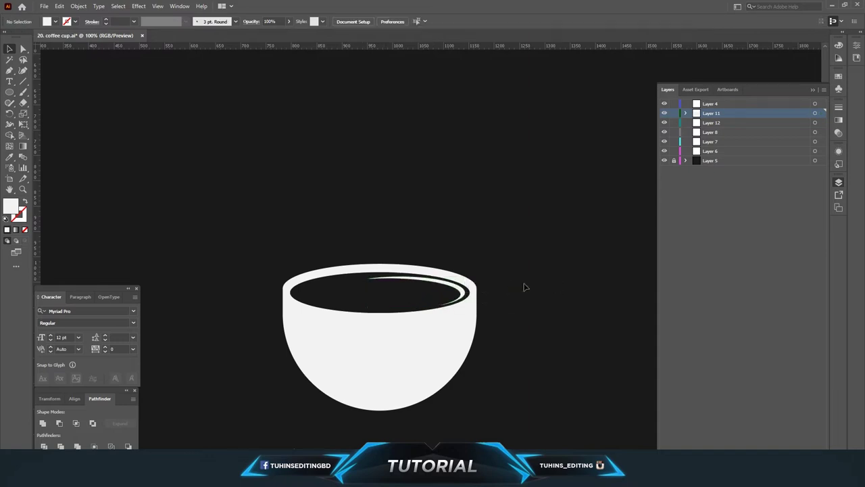
{"action": "left_click", "coordinate": [461, 293]}
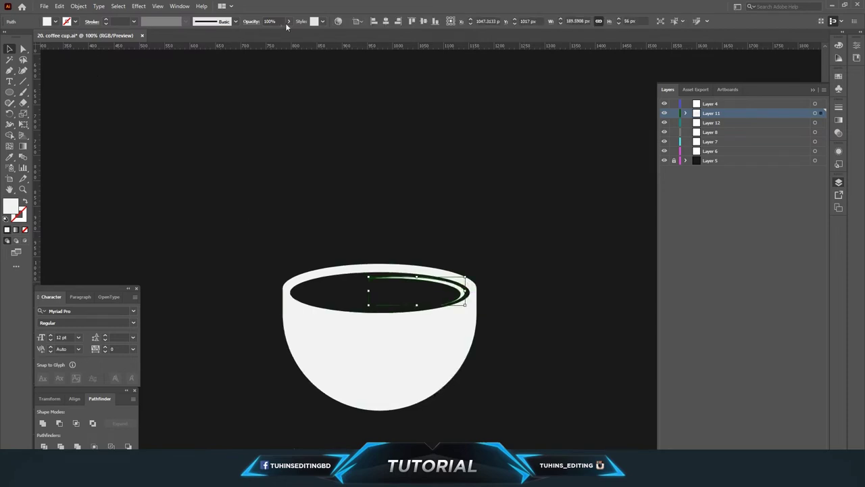
{"action": "left_click_drag", "start_coordinate": [257, 33], "coordinate": [269, 35]}
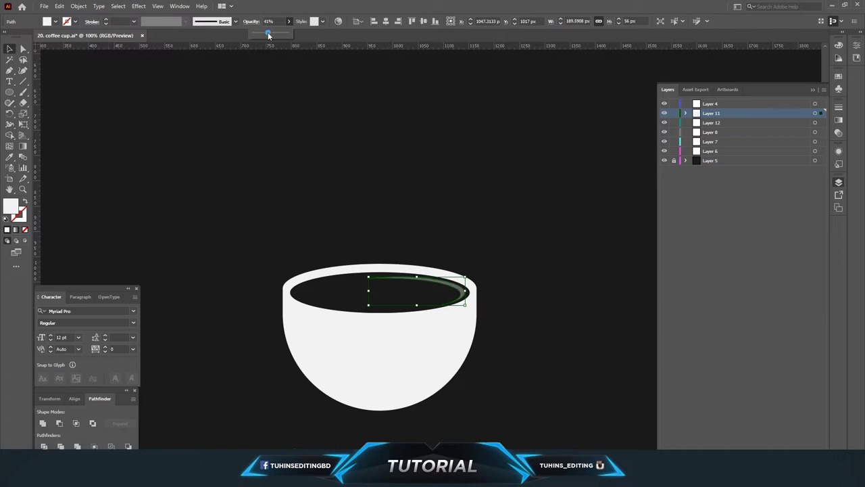
{"action": "left_click", "coordinate": [446, 155]}
Draw a 152 px white circle above and right of the cup
{"action": "key", "text": "ctrl+minus"}
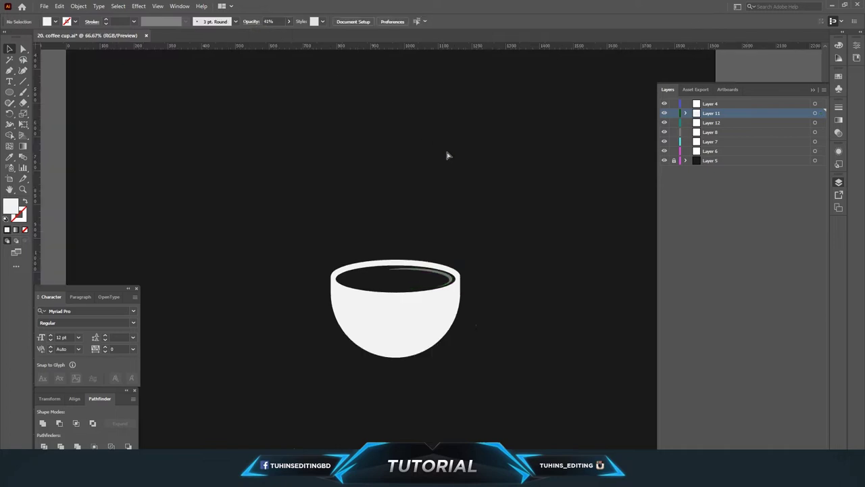
{"action": "key", "text": "ctrl+minus"}
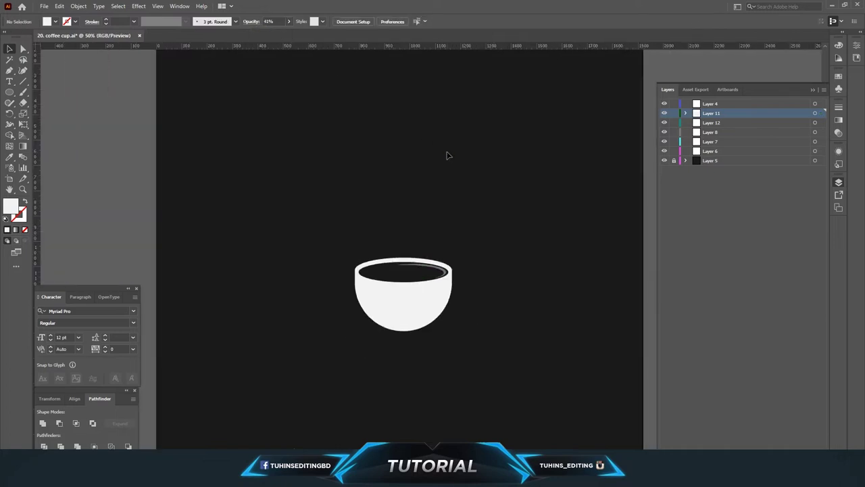
{"action": "scroll", "coordinate": [511, 213], "scroll_direction": "down", "scroll_amount": 1}
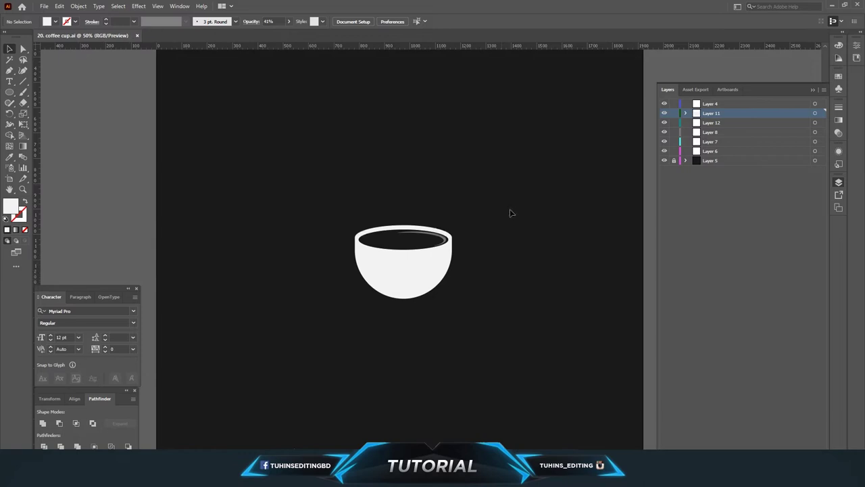
{"action": "key", "text": "ctrl+plus"}
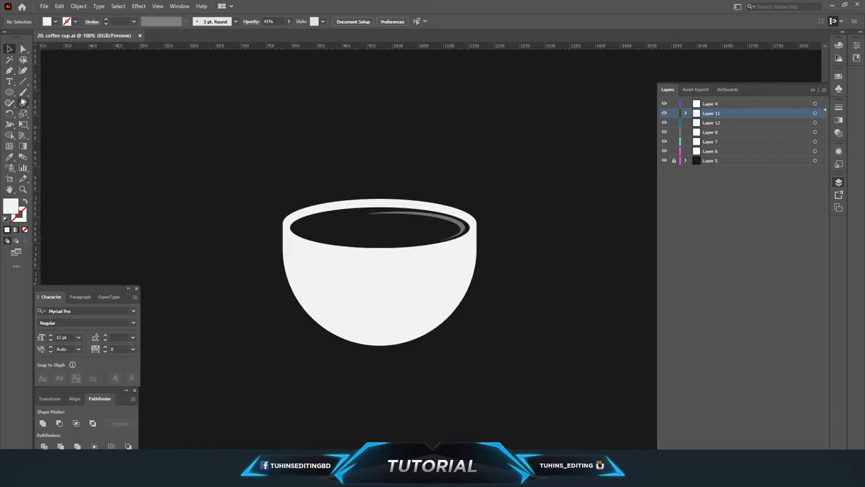
{"action": "right_click", "coordinate": [9, 92]}
{"action": "left_click", "coordinate": [46, 113]}
{"action": "left_click_drag", "start_coordinate": [529, 130], "coordinate": [568, 168]}
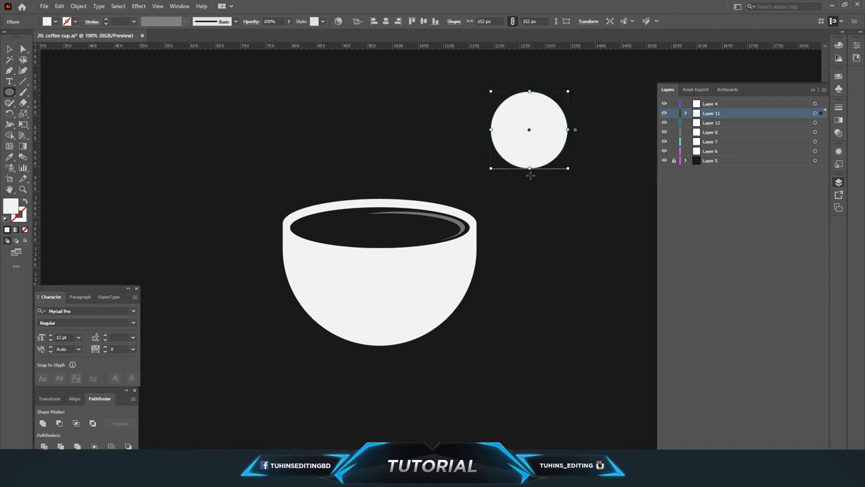
Paste a copy of the circle in place, shrink it to 118 px, and fill it dark
{"action": "left_click", "coordinate": [10, 47]}
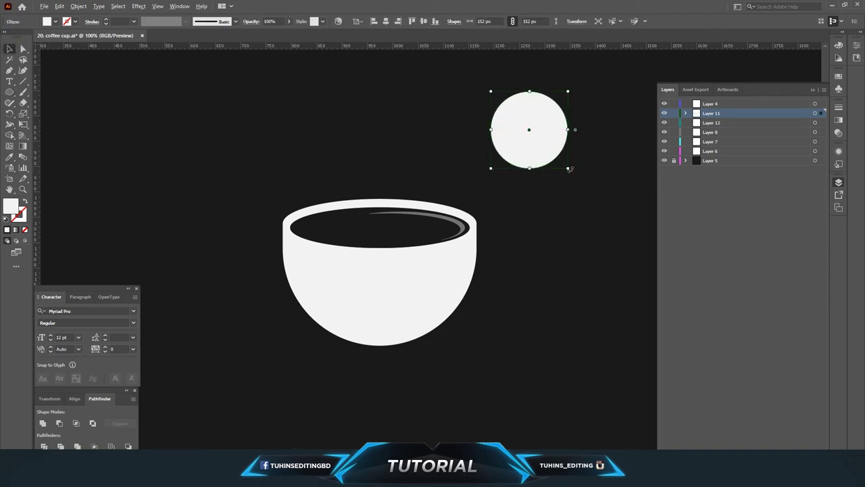
{"action": "left_click", "coordinate": [59, 6]}
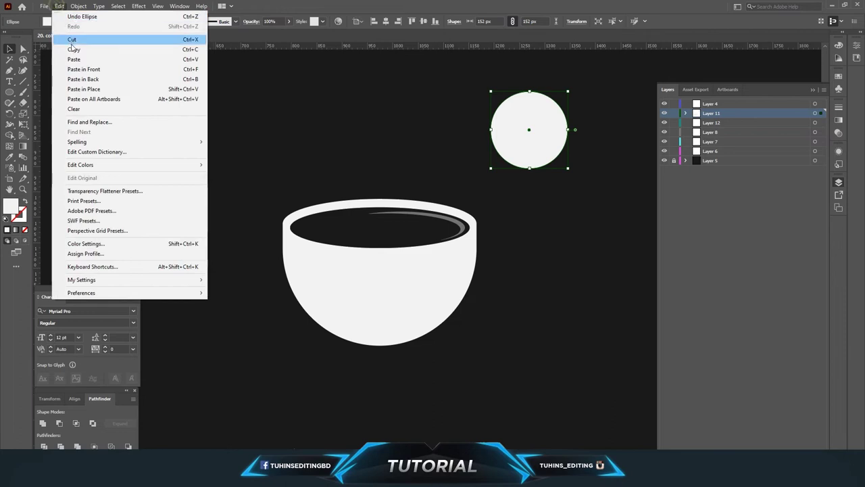
{"action": "left_click", "coordinate": [60, 6]}
{"action": "left_click", "coordinate": [87, 89]}
{"action": "left_click_drag", "start_coordinate": [568, 168], "coordinate": [569, 163]}
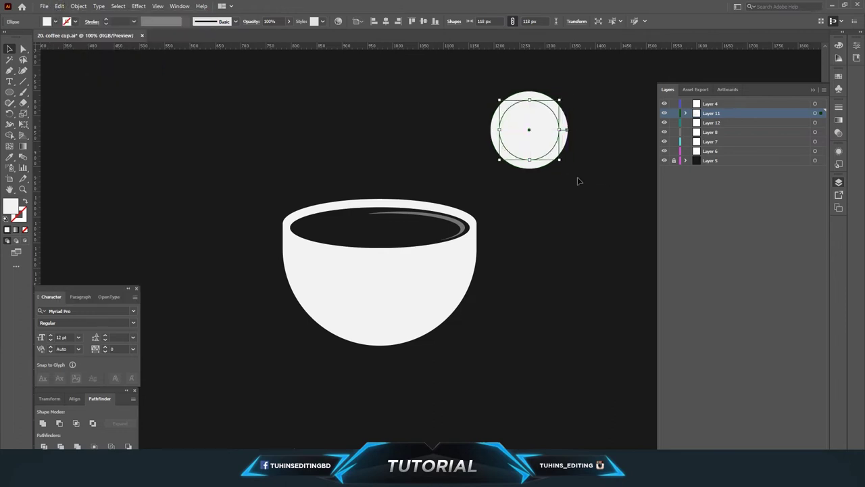
{"action": "key", "text": "i"}
{"action": "left_click", "coordinate": [580, 186]}
{"action": "key", "text": "v"}
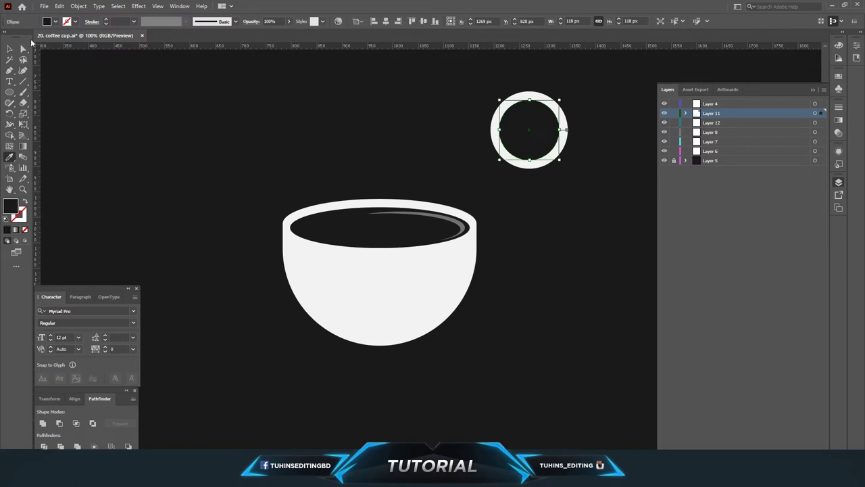
Select both the white circle and the dark inner circle
{"action": "left_click", "coordinate": [9, 49]}
{"action": "left_click", "coordinate": [324, 104]}
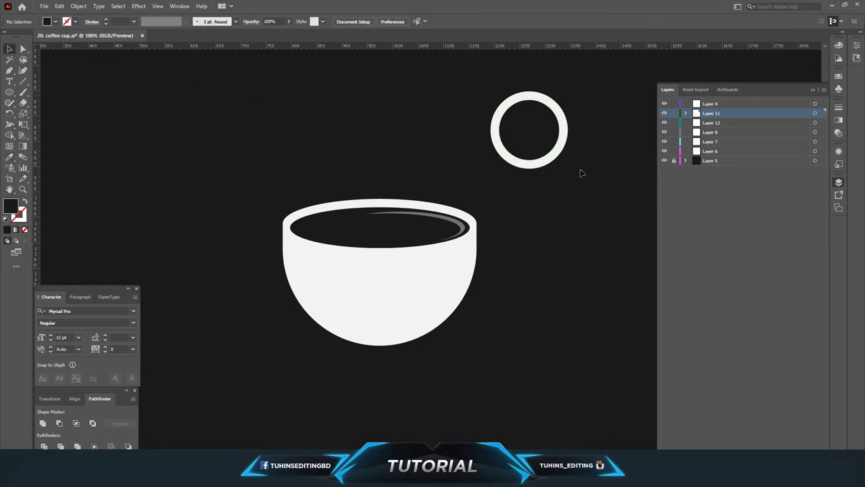
{"action": "left_click", "coordinate": [546, 136]}
{"action": "left_click", "coordinate": [587, 106]}
{"action": "left_click", "coordinate": [539, 160]}
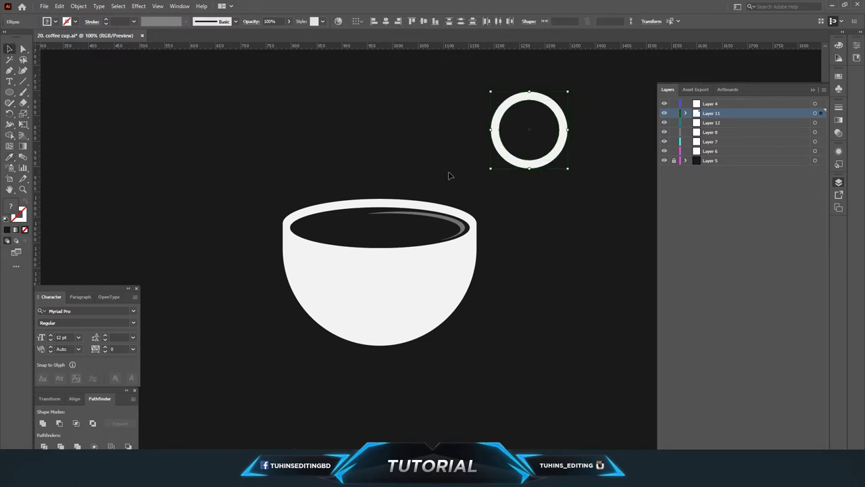
Punch out the ring's centre with Minus Front and place the ring on the cup's right side
{"action": "left_click", "coordinate": [57, 423]}
{"action": "left_click_drag", "start_coordinate": [550, 161], "coordinate": [498, 302]}
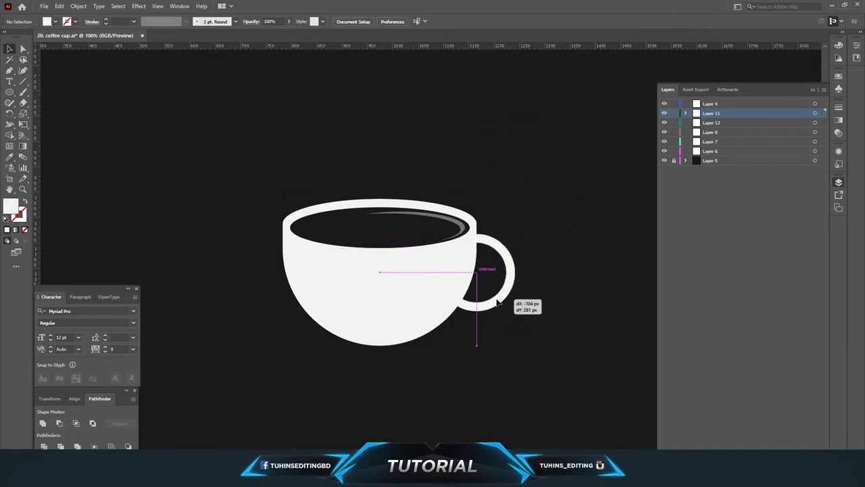
{"action": "left_click_drag", "start_coordinate": [499, 302], "coordinate": [487, 290]}
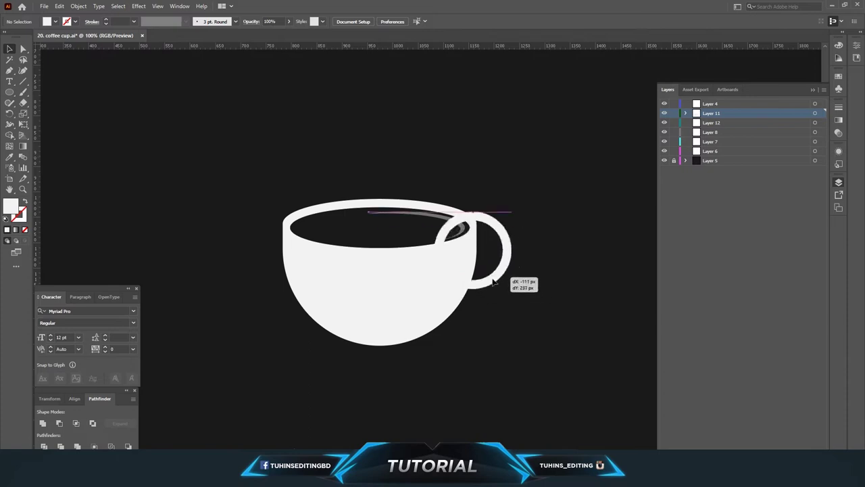
{"action": "left_click_drag", "start_coordinate": [487, 289], "coordinate": [494, 294]}
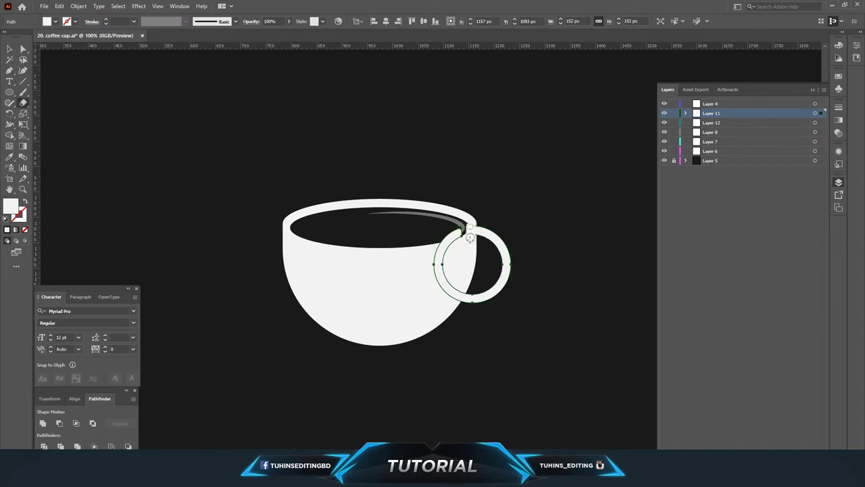
Erase a gap through the handle inside the cup and delete the leftover inner fragment
{"action": "left_click_drag", "start_coordinate": [444, 287], "coordinate": [461, 296]}
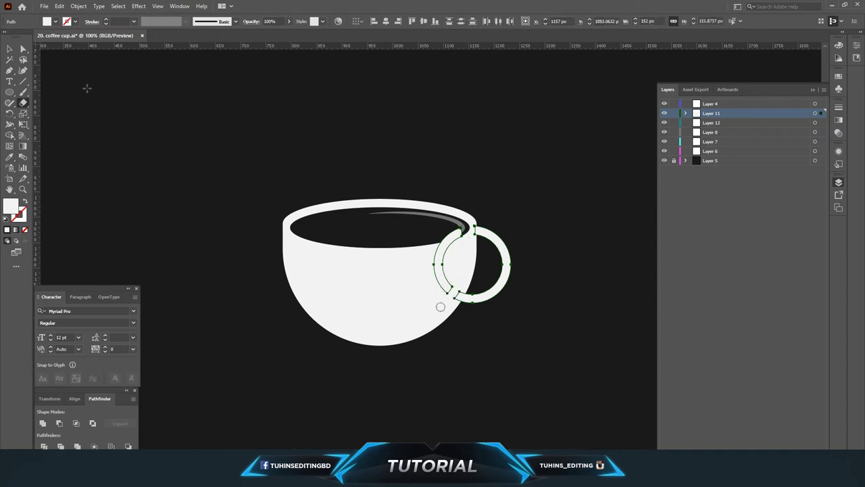
{"action": "left_click", "coordinate": [23, 49]}
{"action": "left_click", "coordinate": [454, 85]}
{"action": "left_click", "coordinate": [458, 235]}
{"action": "key", "text": "Delete"}
{"action": "key", "text": "ctrl+minus"}
{"action": "key", "text": "ctrl+minus"}
{"action": "key", "text": "ctrl+minus"}
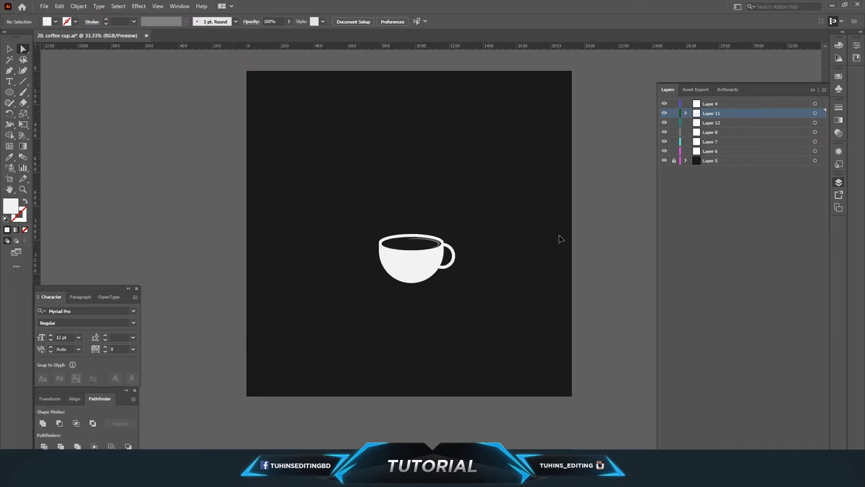
Shift the grey rim highlight arc slightly left along the inner rim
{"action": "key", "text": "ctrl+plus"}
{"action": "key", "text": "ctrl+plus"}
{"action": "key", "text": "ctrl+plus"}
{"action": "key", "text": "ctrl+plus"}
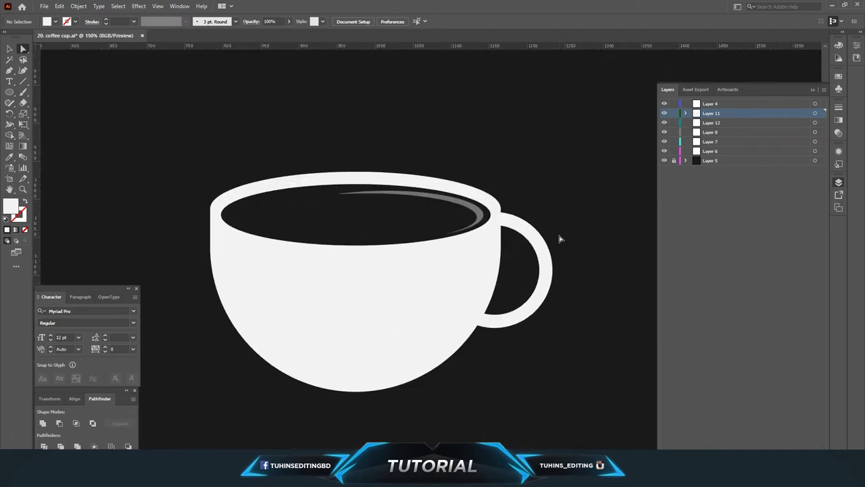
{"action": "left_click_drag", "start_coordinate": [469, 210], "coordinate": [462, 208]}
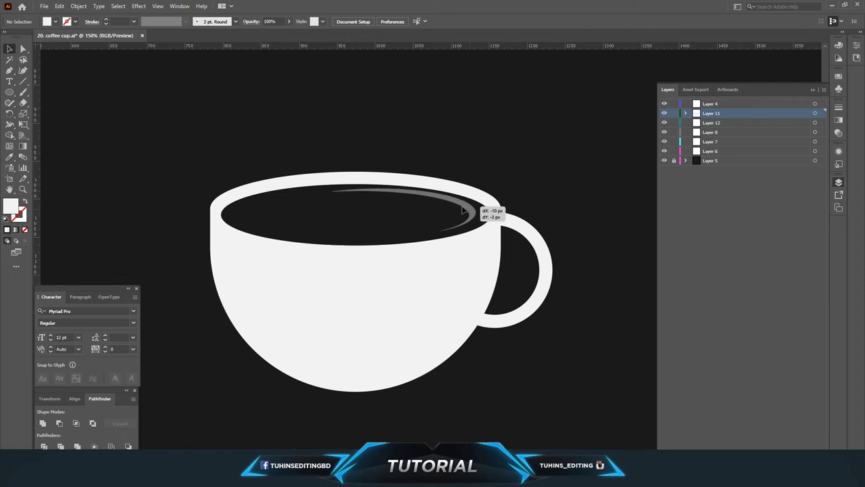
{"action": "left_click_drag", "start_coordinate": [463, 210], "coordinate": [468, 212]}
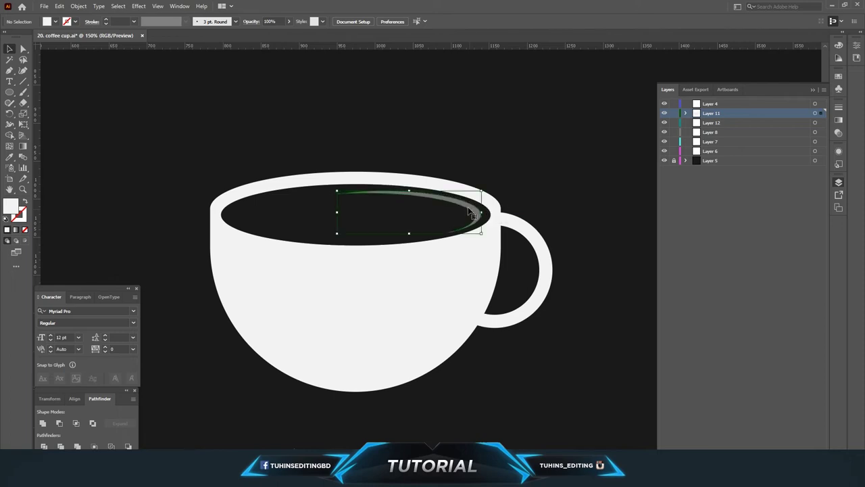
{"action": "left_click", "coordinate": [543, 207]}
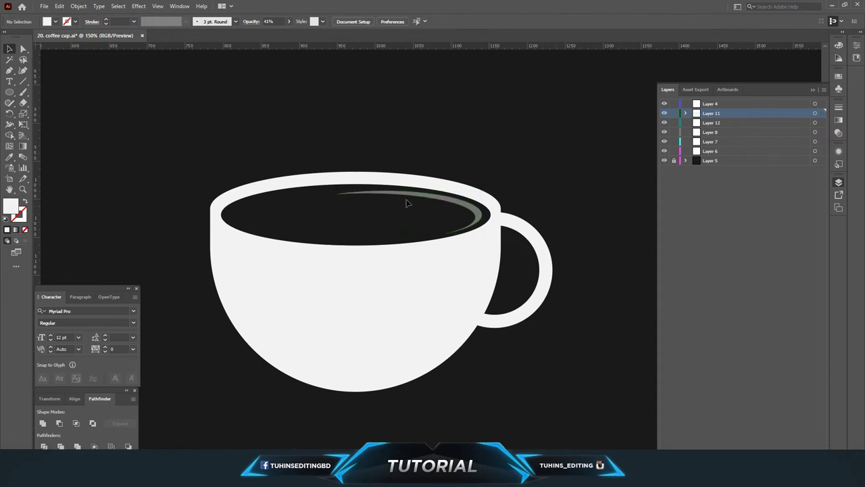
Stretch the highlight arc wider to the left by its left-middle bounding handle
{"action": "left_click", "coordinate": [407, 195]}
{"action": "left_click_drag", "start_coordinate": [335, 212], "coordinate": [308, 211]}
{"action": "left_click", "coordinate": [546, 200]}
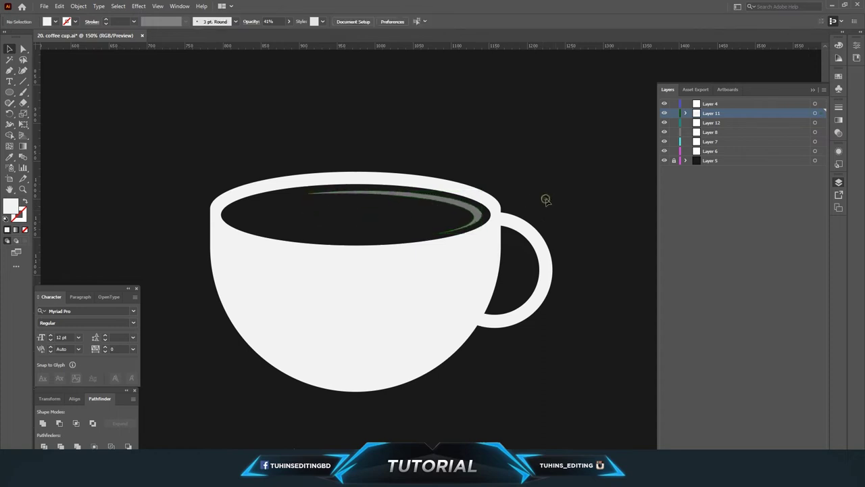
{"action": "left_click", "coordinate": [476, 215]}
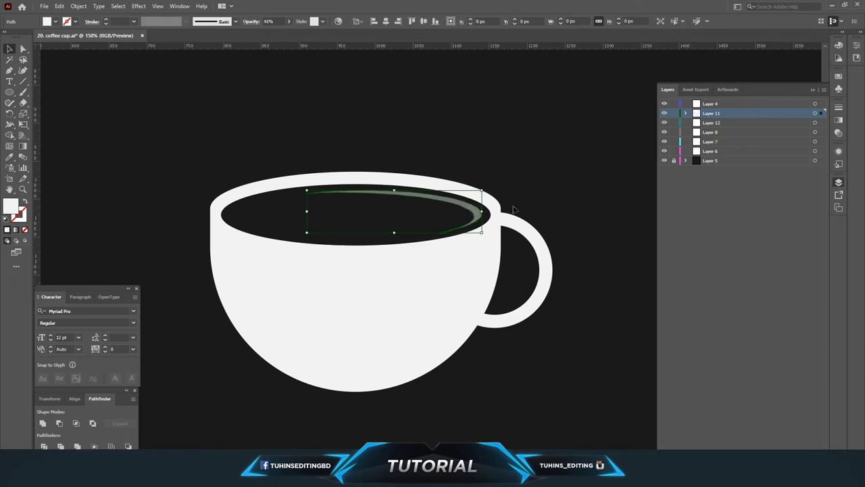
{"action": "left_click", "coordinate": [552, 206]}
{"action": "key", "text": "ctrl+minus"}
{"action": "key", "text": "ctrl+minus"}
{"action": "key", "text": "ctrl+minus"}
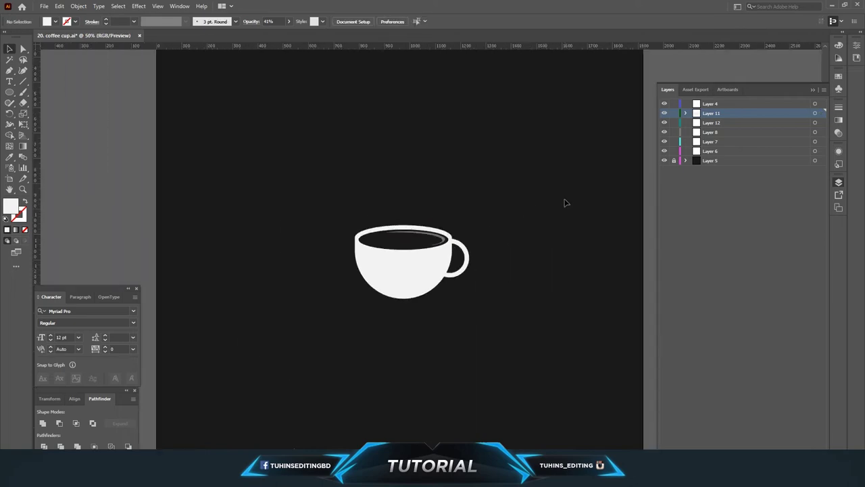
Enlarge the cup to 150% in view and make Layer 4 the active layer
{"action": "scroll", "coordinate": [566, 203], "scroll_direction": "down", "scroll_amount": 2}
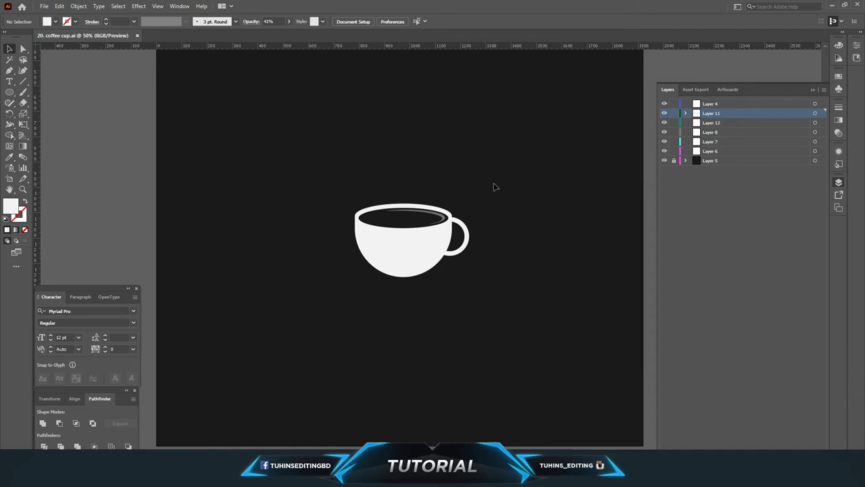
{"action": "left_click_drag", "start_coordinate": [467, 242], "coordinate": [495, 245]}
{"action": "key", "text": "ctrl+plus"}
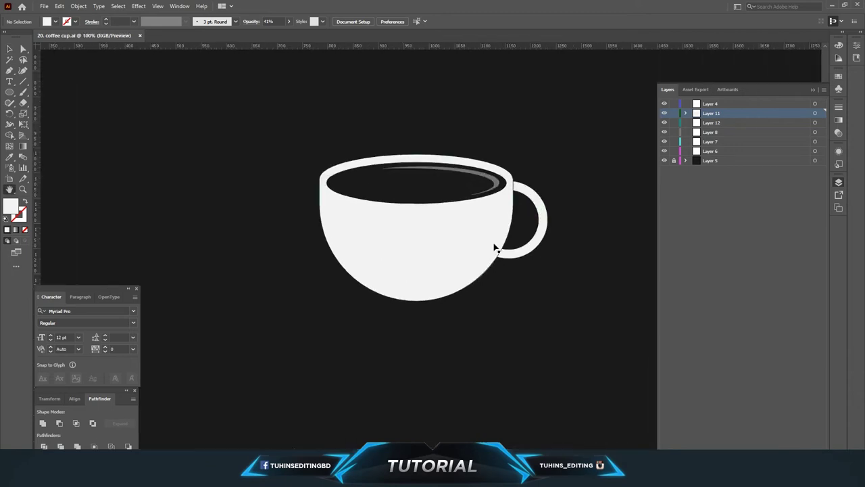
{"action": "key", "text": "ctrl+plus"}
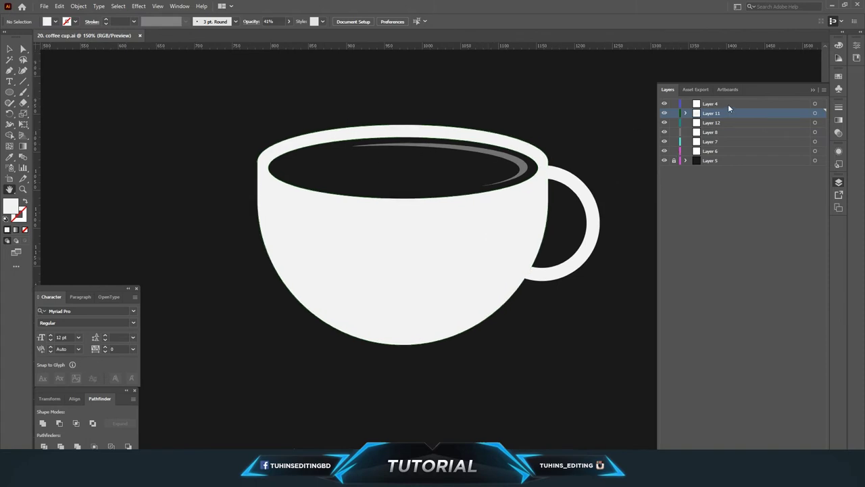
{"action": "left_click", "coordinate": [728, 105]}
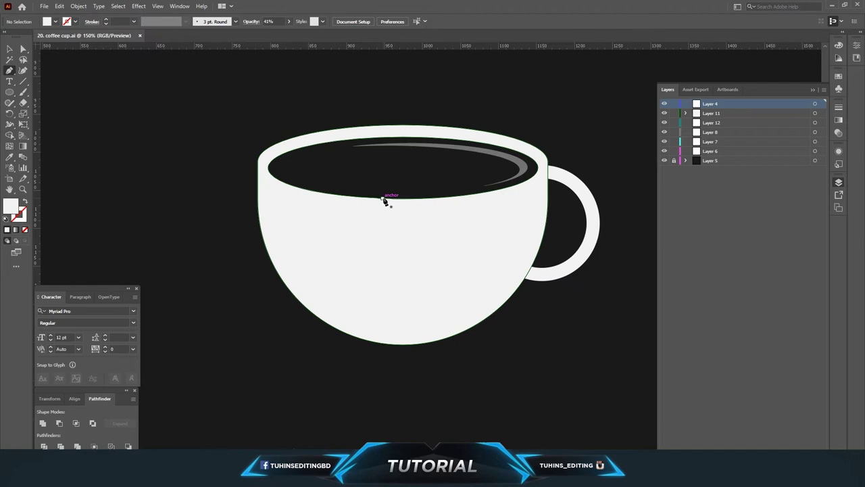
Draw a small circle on the lower middle of the cup body, restoring it with Redo
{"action": "left_click_drag", "start_coordinate": [9, 93], "coordinate": [51, 114]}
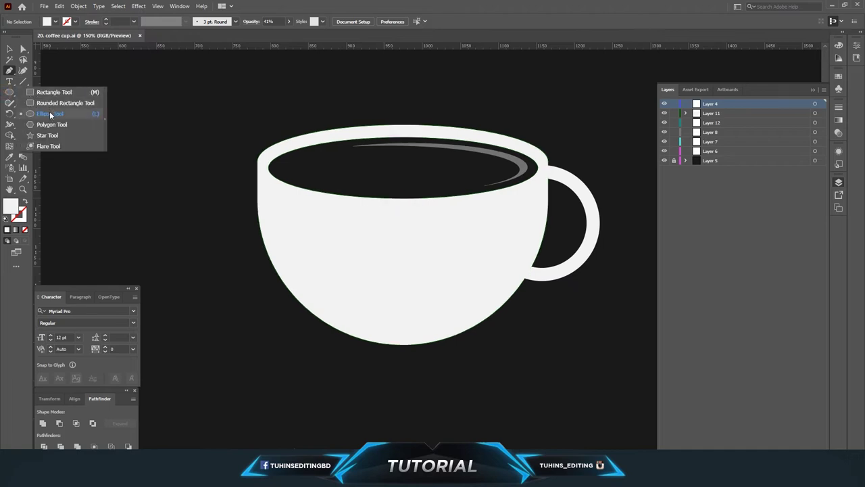
{"action": "left_click_drag", "start_coordinate": [402, 280], "coordinate": [419, 300]}
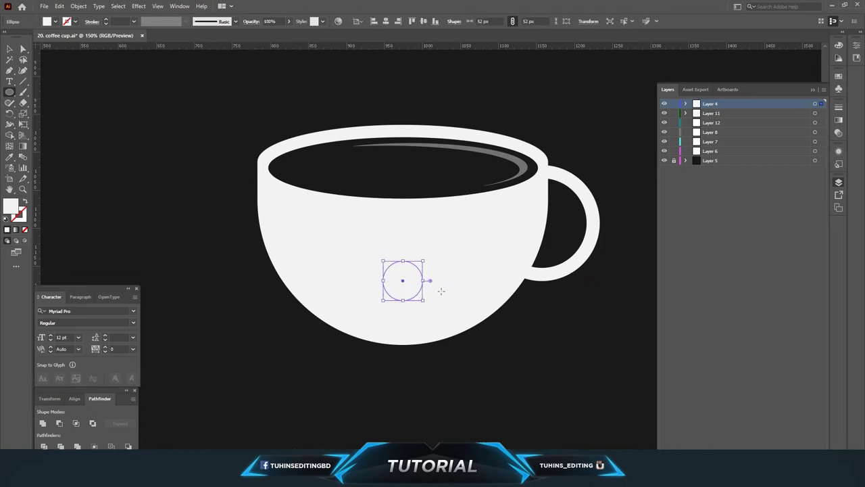
{"action": "key", "text": "y"}
{"action": "left_click", "coordinate": [265, 390]}
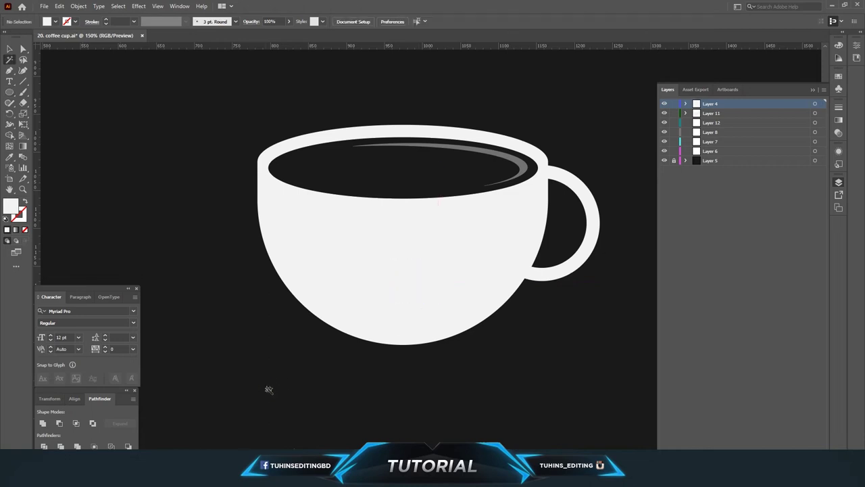
{"action": "left_click", "coordinate": [10, 49]}
{"action": "left_click", "coordinate": [390, 264]}
{"action": "left_click", "coordinate": [60, 6]}
{"action": "left_click", "coordinate": [81, 26]}
Fill the small circle with the dark coffee colour using the Eyedropper
{"action": "left_click", "coordinate": [162, 210]}
{"action": "left_click", "coordinate": [404, 278]}
{"action": "key", "text": "a"}
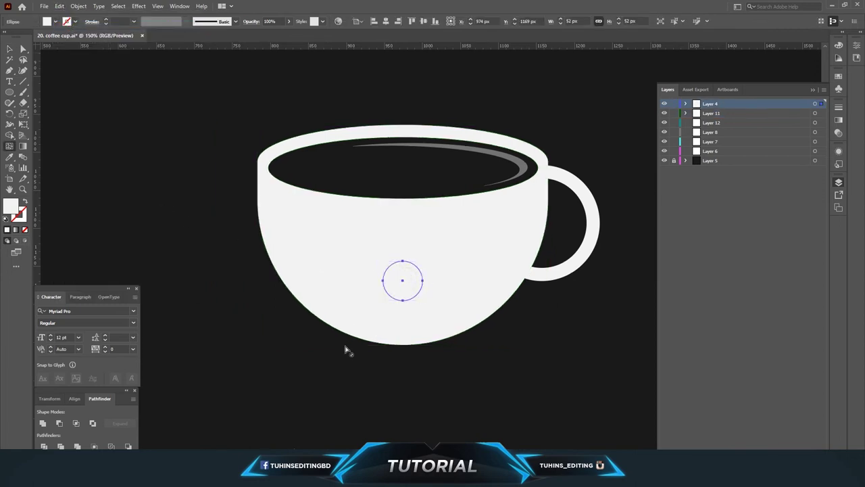
{"action": "key", "text": "i"}
{"action": "left_click", "coordinate": [345, 349]}
{"action": "scroll", "coordinate": [218, 243], "scroll_direction": "up", "scroll_amount": 1}
{"action": "key", "text": "v"}
{"action": "left_click", "coordinate": [218, 363]}
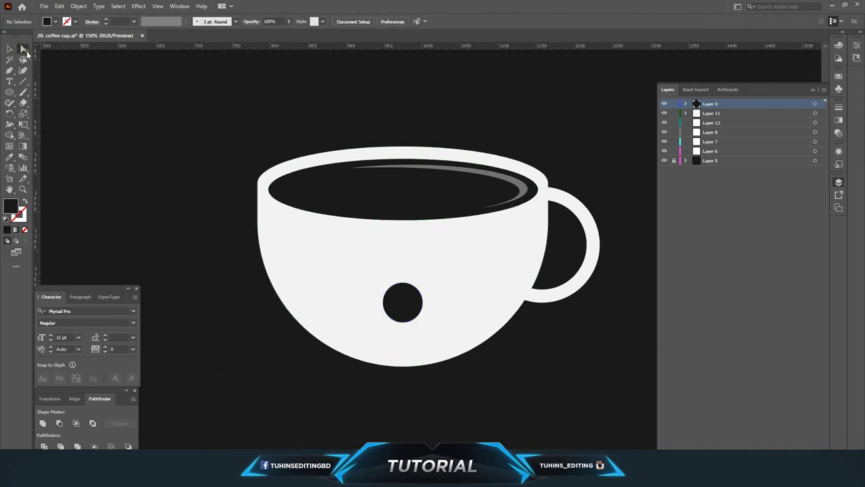
Pull the dark circle's top point up into a taller teardrop, nudging it slightly down
{"action": "left_click_drag", "start_coordinate": [403, 284], "coordinate": [403, 256]}
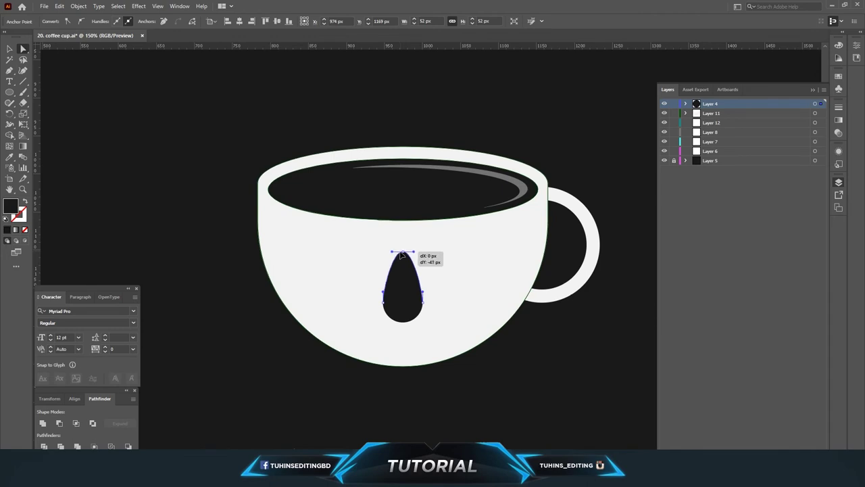
{"action": "left_click_drag", "start_coordinate": [406, 279], "coordinate": [407, 290]}
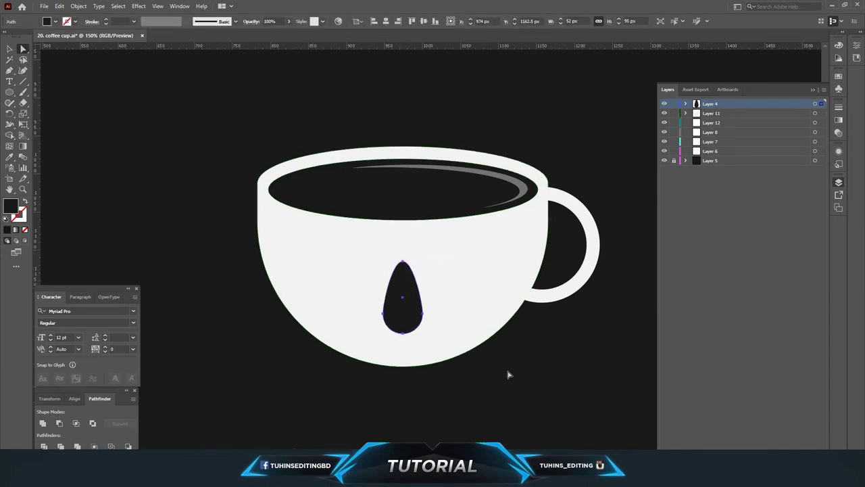
{"action": "left_click_drag", "start_coordinate": [402, 262], "coordinate": [405, 253]}
{"action": "left_click", "coordinate": [505, 358]}
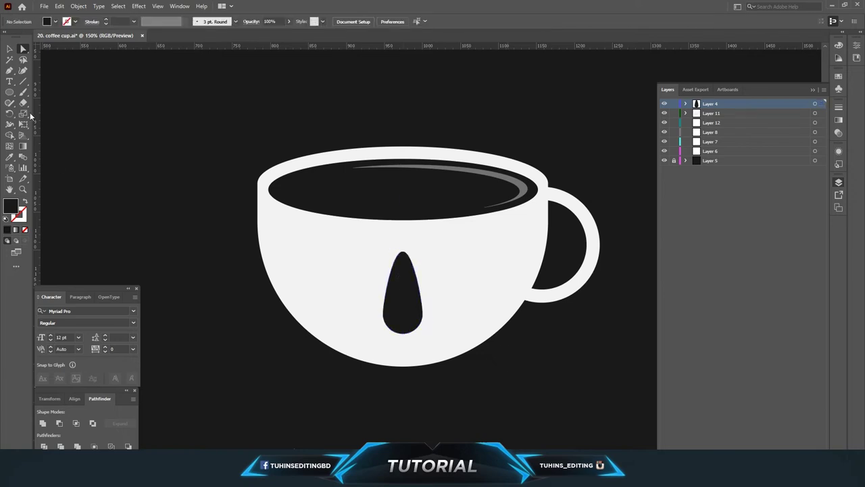
{"action": "left_click", "coordinate": [382, 220]}
Draw a curved stream path from the coffee's edge down beside the drop
{"action": "mouse_move", "coordinate": [395, 279]}
{"action": "left_mouse_down"}
{"action": "mouse_move", "coordinate": [373, 319]}
{"action": "mouse_move", "coordinate": [403, 313]}
{"action": "left_mouse_up"}
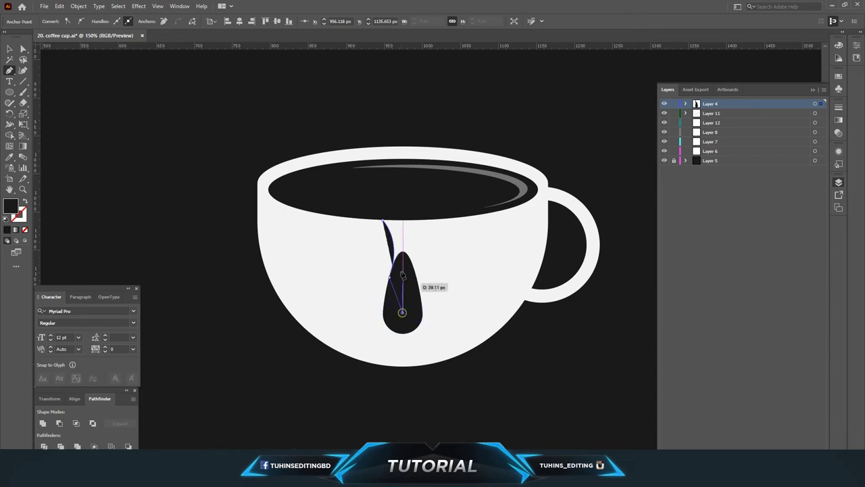
{"action": "left_click", "coordinate": [403, 208]}
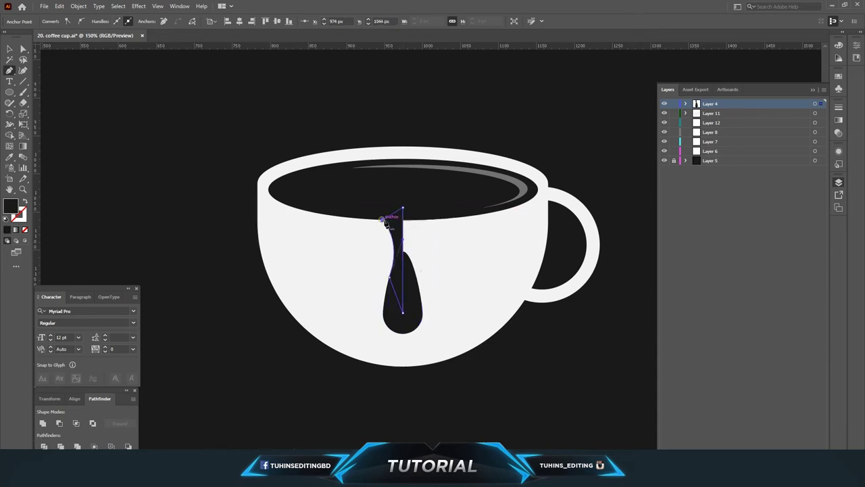
{"action": "left_click", "coordinate": [187, 332], "text": "ctrl"}
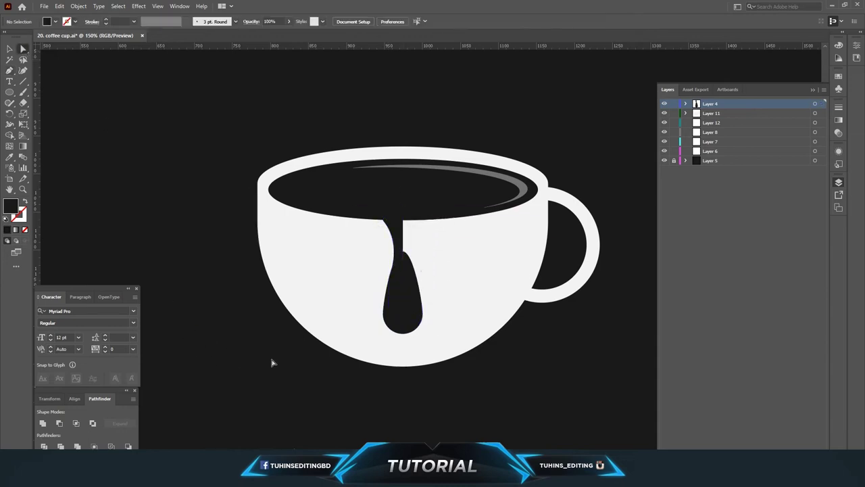
Make a reflected copy of the stream curve and move it to the drop's right side
{"action": "left_click", "coordinate": [393, 250]}
{"action": "left_click", "coordinate": [60, 6]}
{"action": "left_click", "coordinate": [78, 6]}
{"action": "left_click", "coordinate": [234, 50]}
{"action": "left_click", "coordinate": [443, 293]}
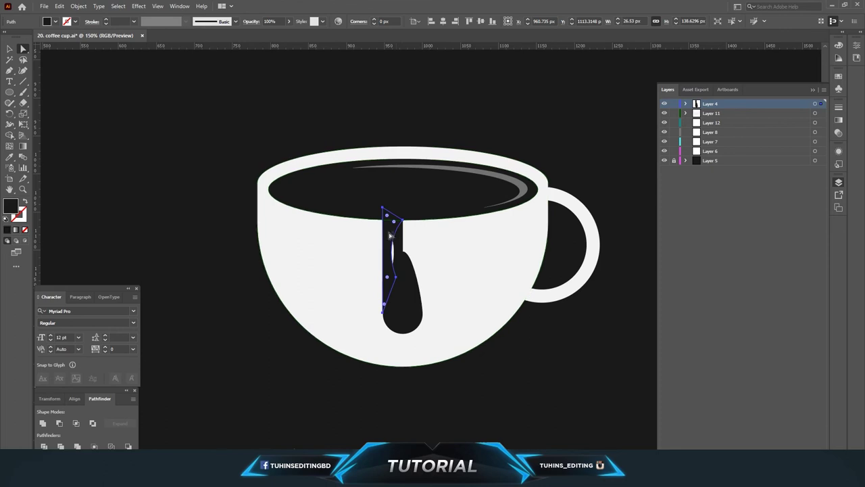
{"action": "left_click_drag", "start_coordinate": [390, 235], "coordinate": [414, 235]}
{"action": "left_click", "coordinate": [527, 403]}
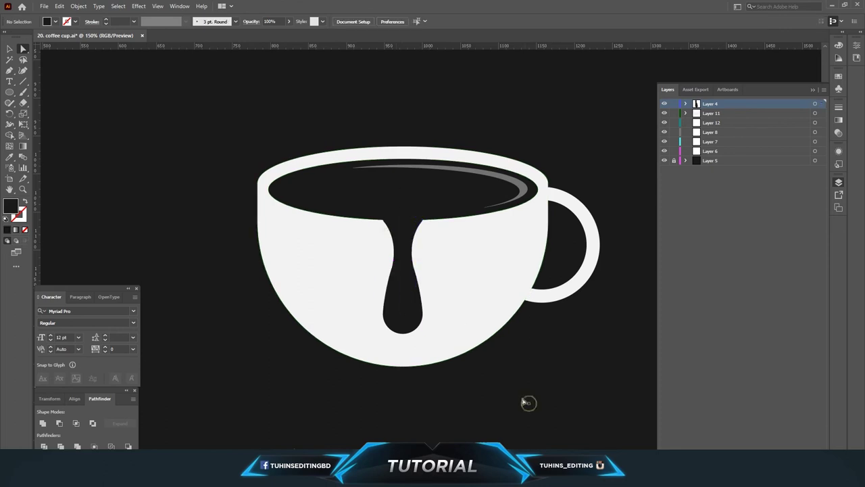
{"action": "key", "text": "ctrl+minus"}
{"action": "key", "text": "ctrl+minus"}
{"action": "key", "text": "ctrl+plus"}
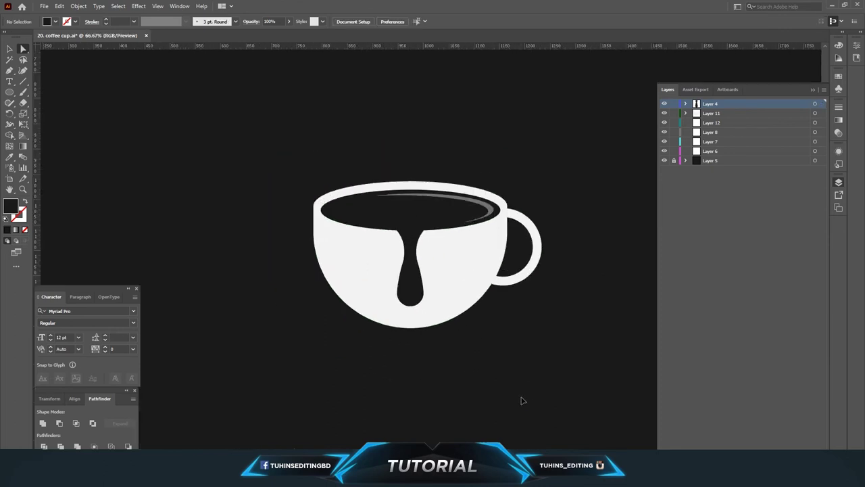
{"action": "key", "text": "ctrl+plus"}
{"action": "key", "text": "ctrl+plus"}
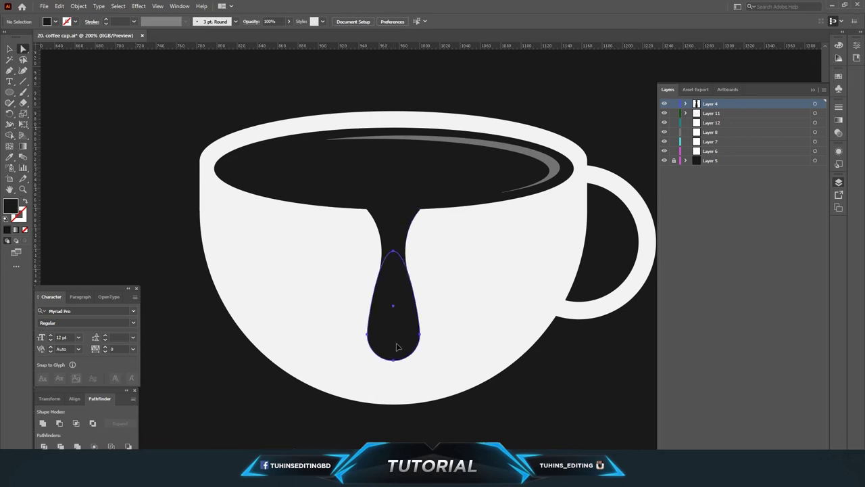
Reset the drop's top point and reshape the stream's right-hand curve and left edge
{"action": "left_click", "coordinate": [396, 344]}
{"action": "left_click_drag", "start_coordinate": [395, 254], "coordinate": [396, 266]}
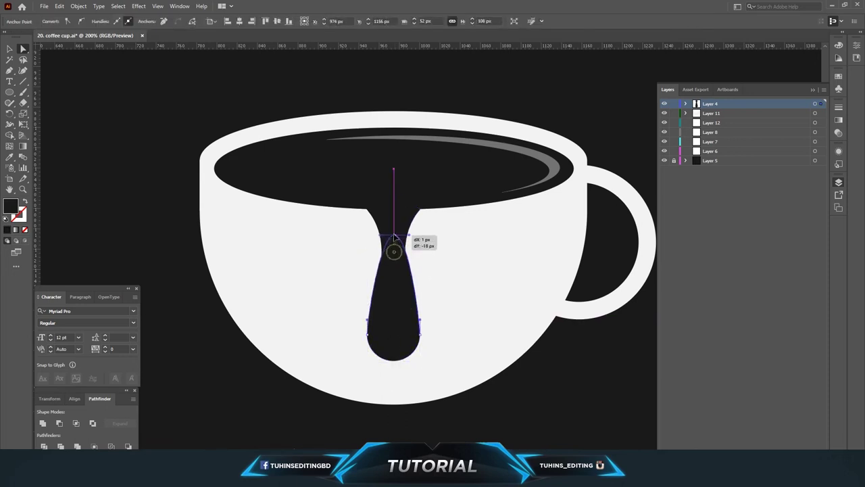
{"action": "left_click_drag", "start_coordinate": [396, 266], "coordinate": [394, 254]}
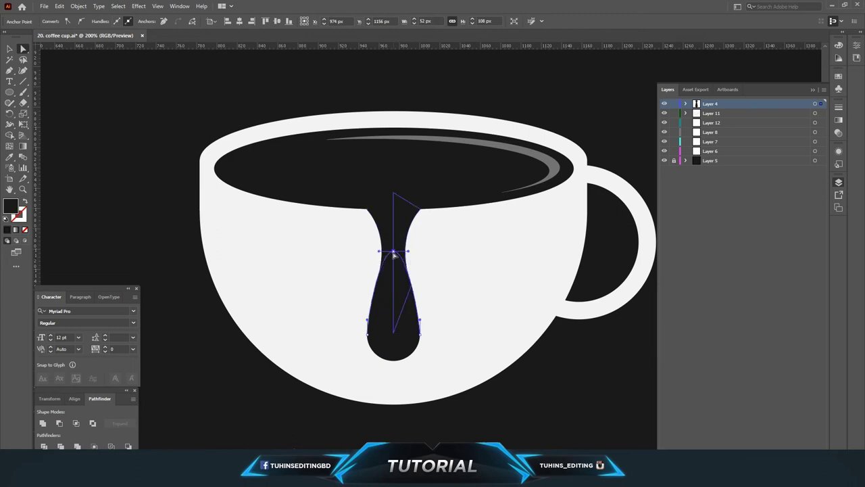
{"action": "left_click", "coordinate": [428, 257]}
{"action": "left_click", "coordinate": [396, 233]}
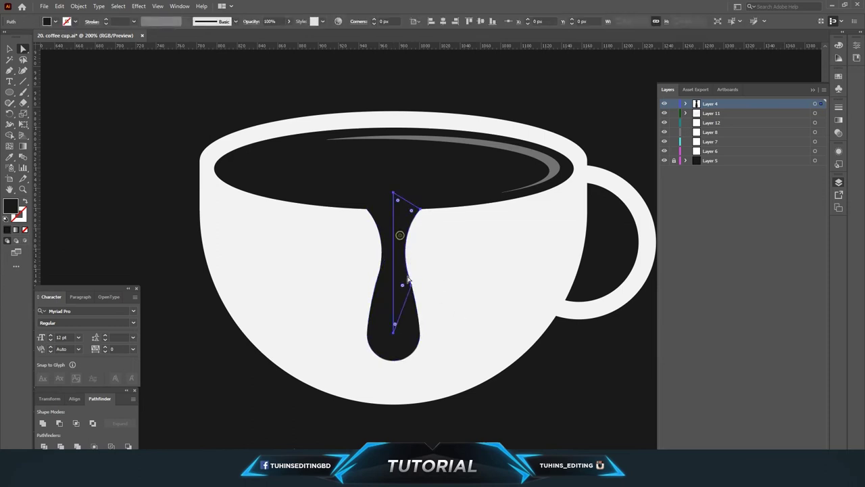
{"action": "left_click_drag", "start_coordinate": [412, 289], "coordinate": [408, 278]}
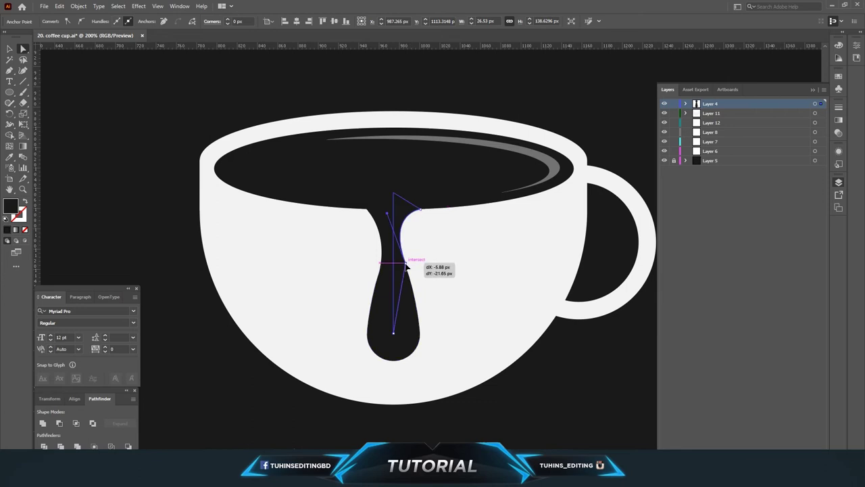
{"action": "left_click", "coordinate": [503, 397]}
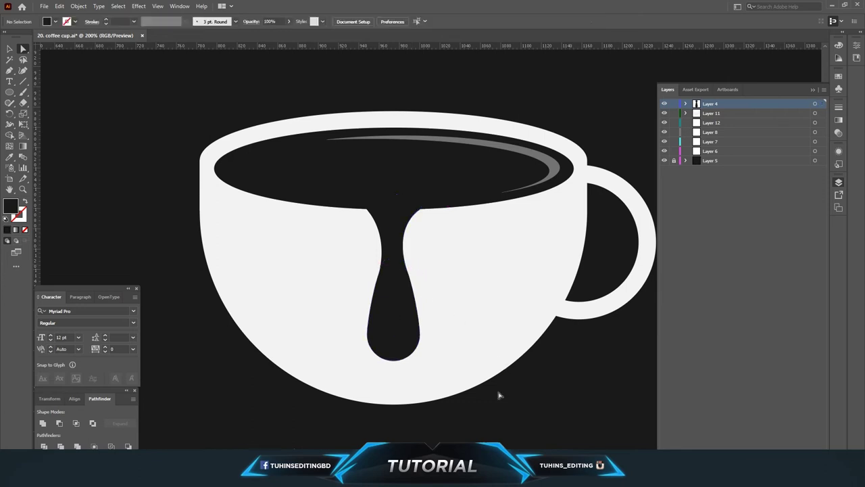
{"action": "left_click_drag", "start_coordinate": [385, 231], "coordinate": [386, 234]}
Paste a copy of the right-hand stream curve in place and begin mirroring it
{"action": "left_click", "coordinate": [402, 220]}
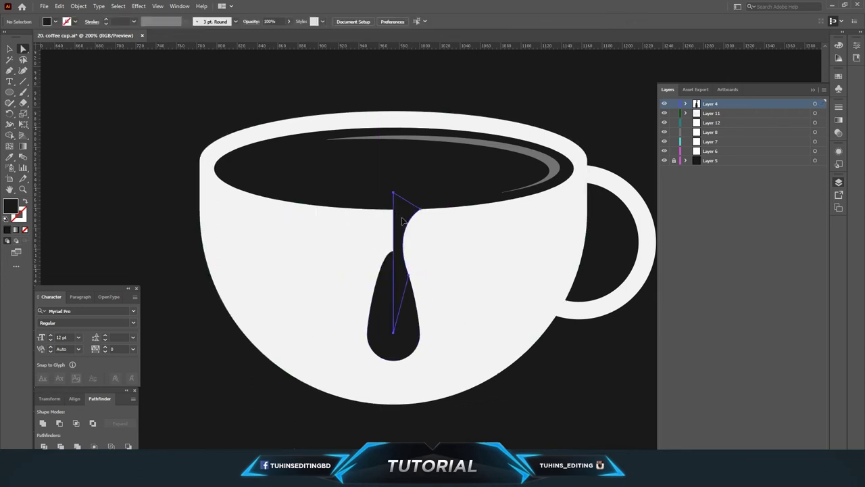
{"action": "left_click", "coordinate": [59, 6]}
{"action": "left_click", "coordinate": [101, 88]}
{"action": "left_click", "coordinate": [79, 6]}
Reflect the pasted curve vertically and move it left to form the drip's left edge
{"action": "left_click", "coordinate": [217, 50]}
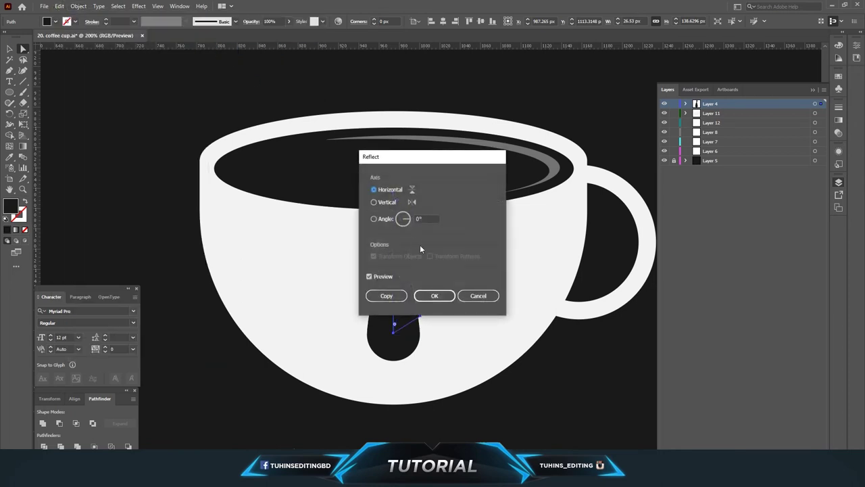
{"action": "left_click", "coordinate": [384, 203]}
{"action": "left_click", "coordinate": [434, 295]}
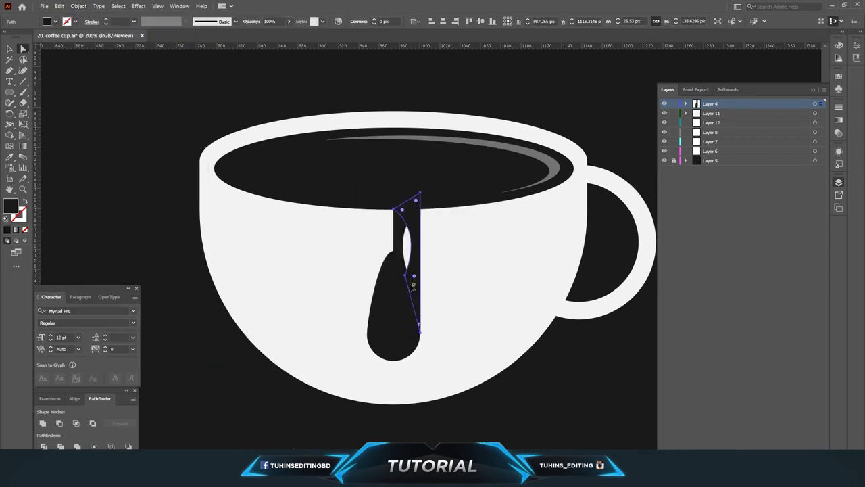
{"action": "left_click_drag", "start_coordinate": [415, 287], "coordinate": [387, 287]}
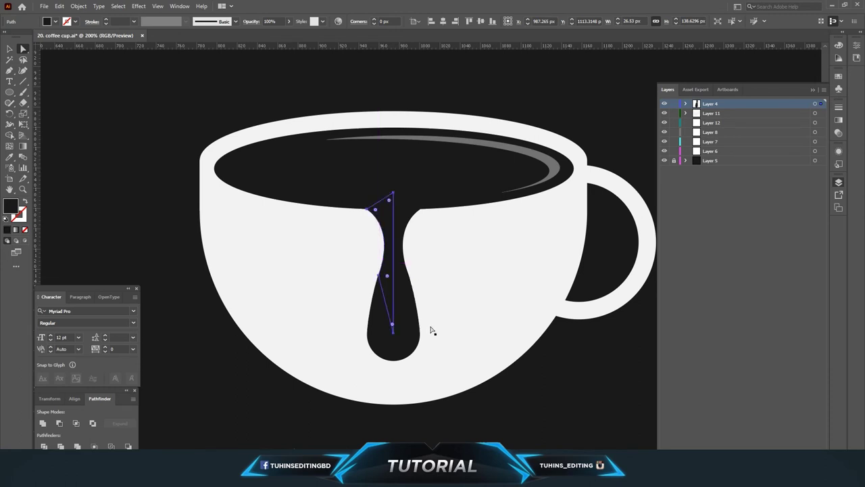
{"action": "left_click", "coordinate": [534, 389]}
{"action": "key", "text": "ctrl+minus"}
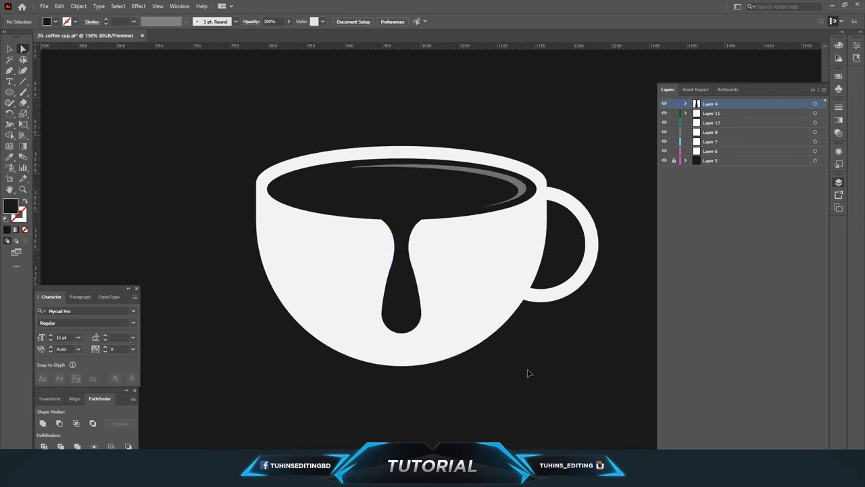
{"action": "key", "text": "ctrl+minus"}
{"action": "key", "text": "ctrl+minus"}
{"action": "key", "text": "ctrl+minus"}
{"action": "key", "text": "ctrl+minus"}
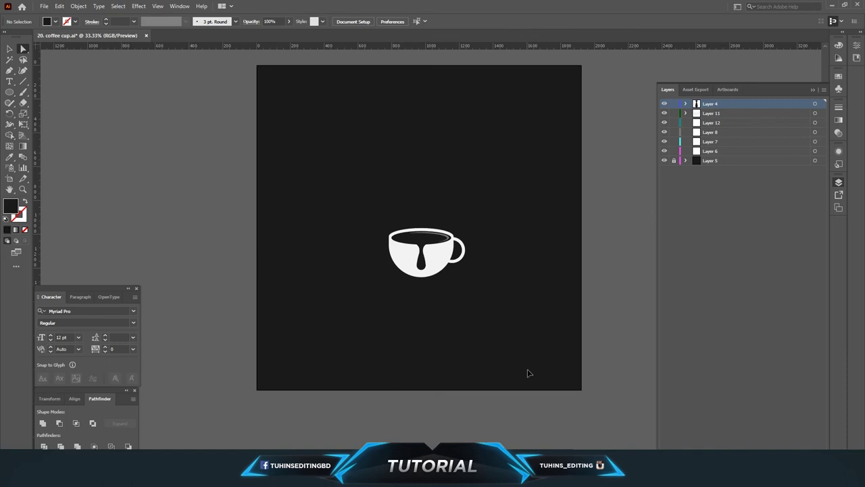
Draw a circle covering the base of the coffee drip
{"action": "key", "text": "ctrl+plus"}
{"action": "key", "text": "ctrl+plus"}
{"action": "key", "text": "ctrl+plus"}
{"action": "key", "text": "ctrl+plus"}
{"action": "key", "text": "ctrl+plus"}
{"action": "left_click", "coordinate": [364, 369]}
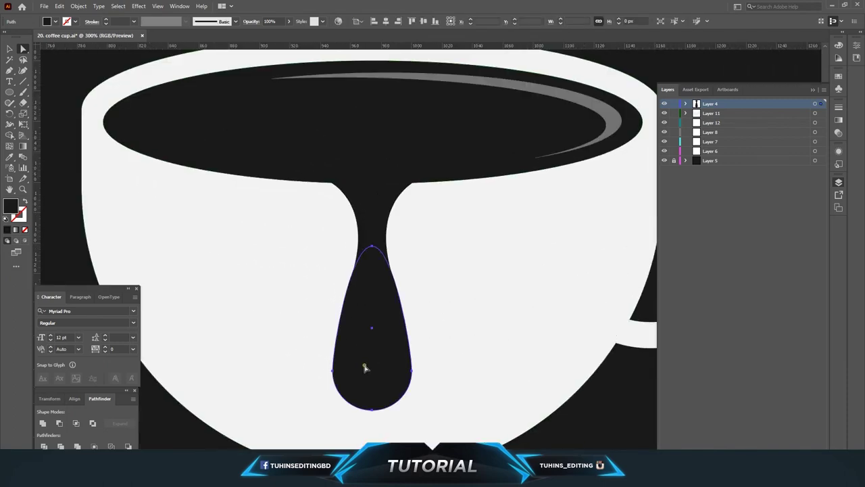
{"action": "key", "text": "ctrl+shift+a"}
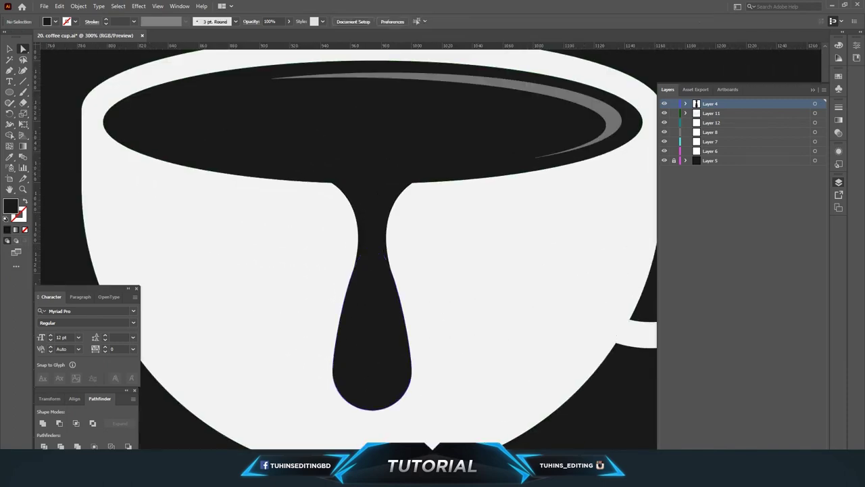
{"action": "scroll", "coordinate": [41, 158], "scroll_direction": "down", "scroll_amount": 1}
{"action": "left_click_drag", "start_coordinate": [9, 92], "coordinate": [42, 113]}
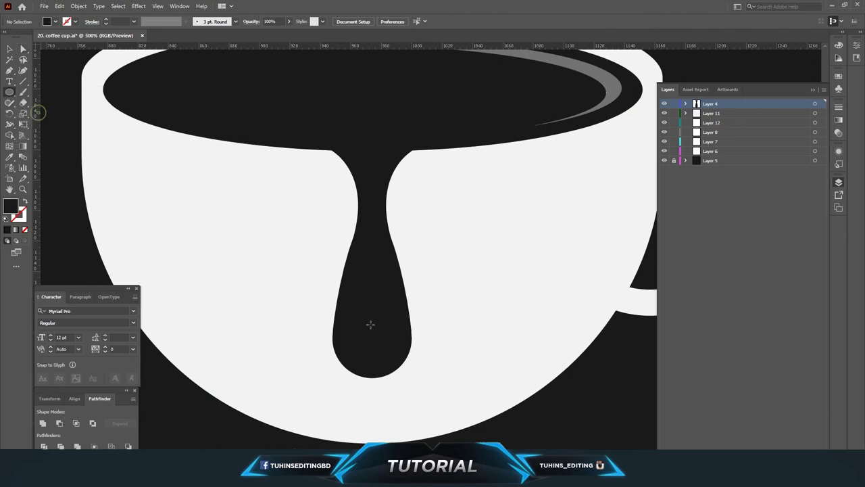
{"action": "left_click_drag", "start_coordinate": [370, 336], "coordinate": [399, 381]}
{"action": "key", "text": "a"}
Pull the circle's top anchor up into a teardrop tapering into the stream
{"action": "left_click_drag", "start_coordinate": [362, 333], "coordinate": [361, 329]}
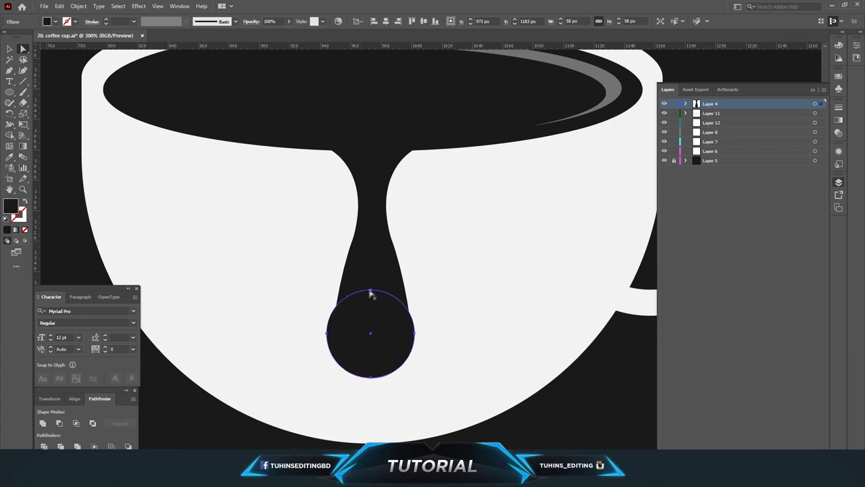
{"action": "left_click_drag", "start_coordinate": [370, 290], "coordinate": [372, 252]}
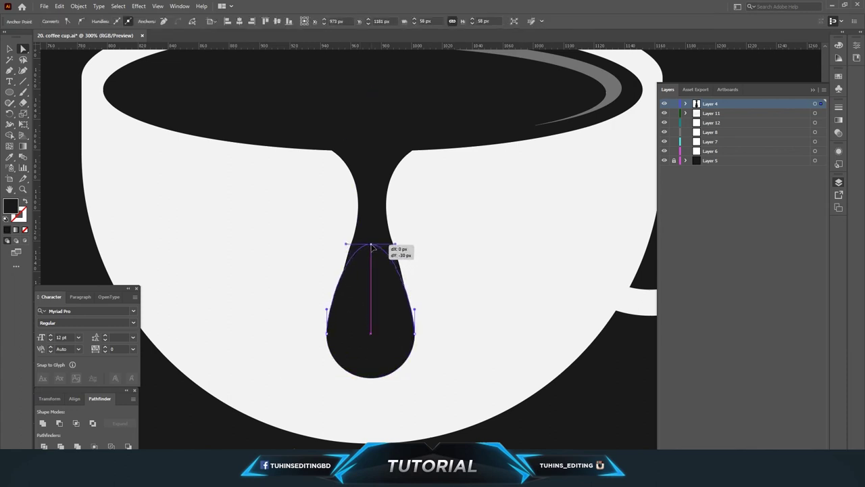
{"action": "left_click_drag", "start_coordinate": [373, 253], "coordinate": [372, 251]}
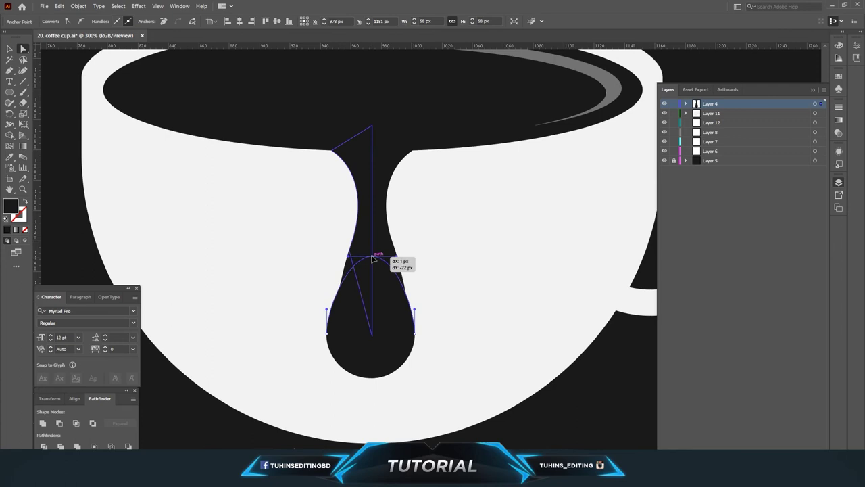
{"action": "left_click", "coordinate": [518, 416]}
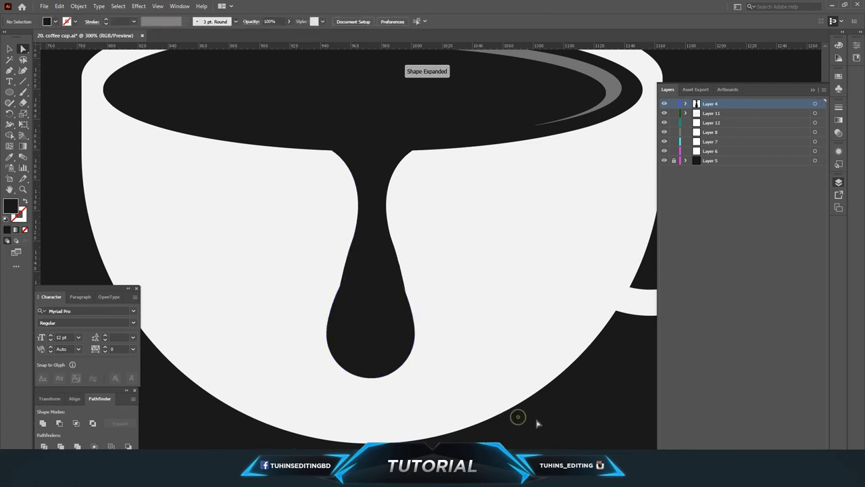
{"action": "left_click", "coordinate": [376, 328]}
{"action": "left_click", "coordinate": [371, 256]}
{"action": "left_click_drag", "start_coordinate": [371, 255], "coordinate": [371, 248]}
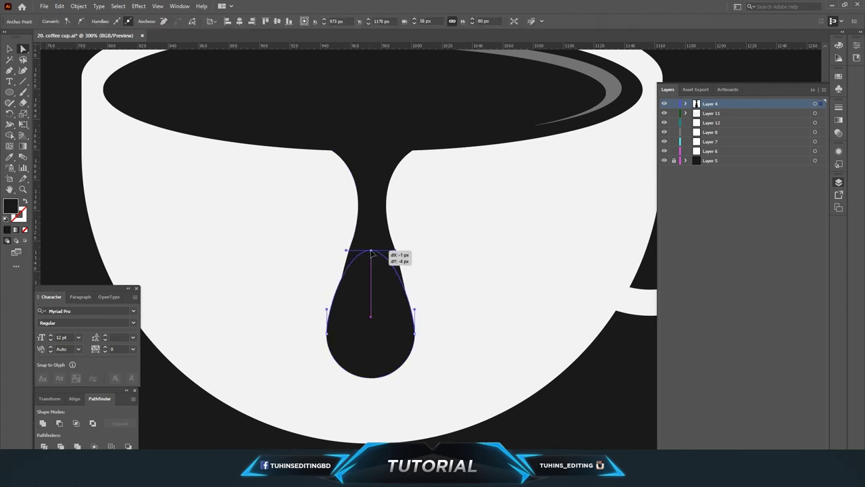
{"action": "key", "text": "ctrl+shift+a"}
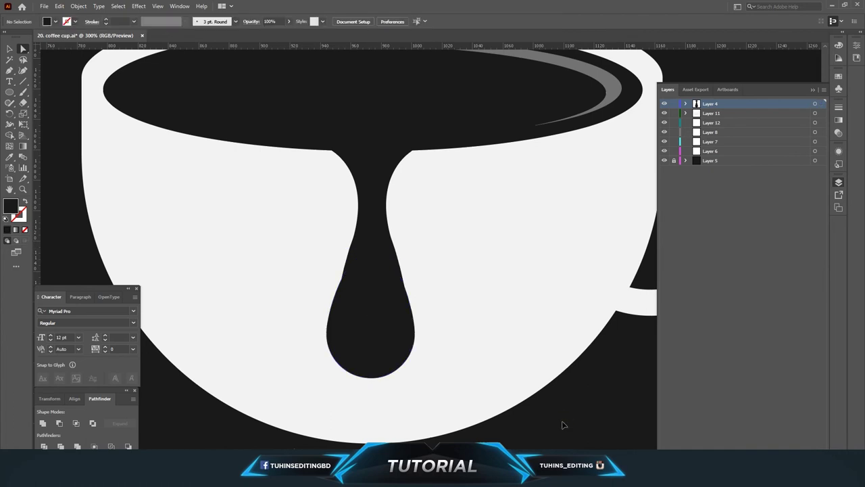
{"action": "key", "text": "ctrl+minus"}
{"action": "key", "text": "ctrl+minus"}
{"action": "key", "text": "ctrl+minus"}
{"action": "key", "text": "ctrl+minus"}
{"action": "key", "text": "ctrl+minus"}
{"action": "key", "text": "ctrl+minus"}
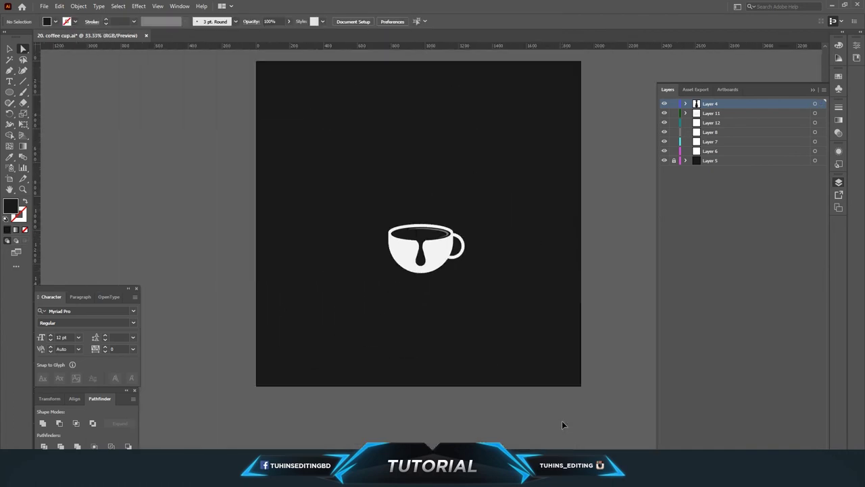
{"action": "key", "text": "ctrl+plus"}
{"action": "key", "text": "ctrl+plus"}
{"action": "key", "text": "ctrl+plus"}
{"action": "key", "text": "ctrl+plus"}
{"action": "key", "text": "ctrl+plus"}
{"action": "key", "text": "ctrl+plus"}
Refine the teardrop's curve and widen its left side
{"action": "left_click", "coordinate": [309, 309]}
{"action": "left_click", "coordinate": [331, 246]}
{"action": "mouse_move", "coordinate": [331, 246]}
{"action": "left_mouse_down"}
{"action": "mouse_move", "coordinate": [318, 270]}
{"action": "mouse_move", "coordinate": [320, 262]}
{"action": "left_mouse_up"}
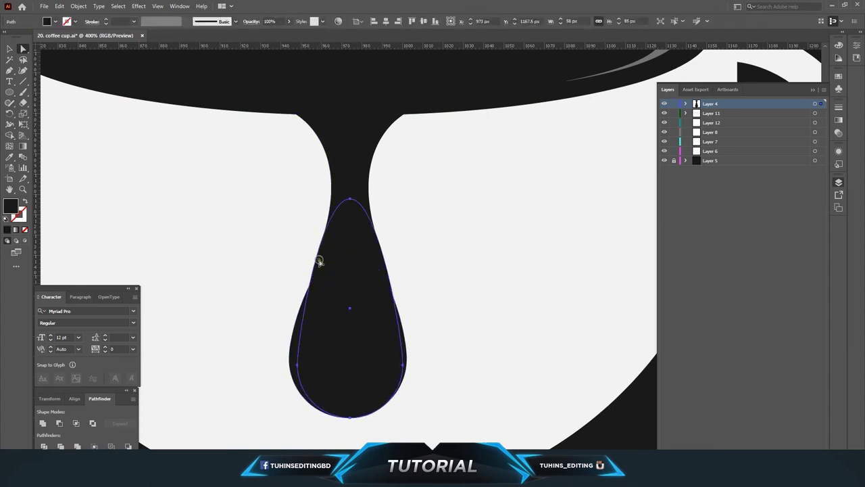
{"action": "left_click_drag", "start_coordinate": [300, 365], "coordinate": [292, 364]}
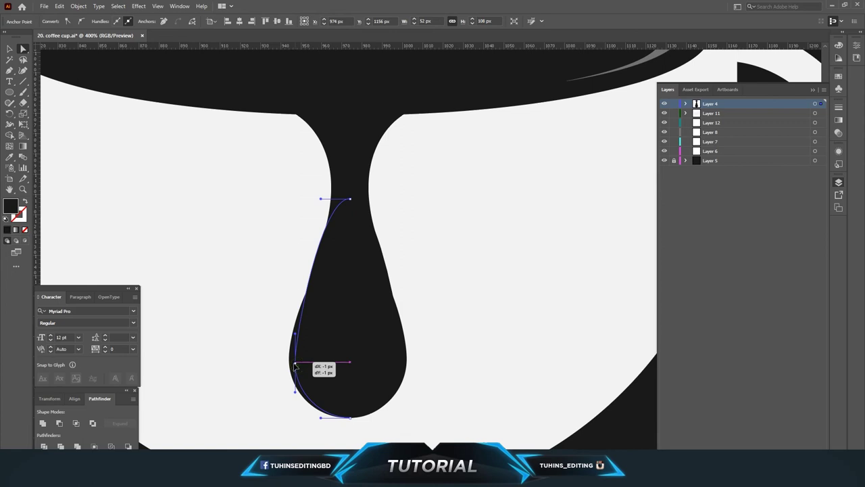
{"action": "left_click_drag", "start_coordinate": [292, 364], "coordinate": [289, 363]}
{"action": "left_click", "coordinate": [604, 426]}
Stretch the teardrop upward, settle its top point, and zoom out to check the drip
{"action": "key", "text": "ctrl+z"}
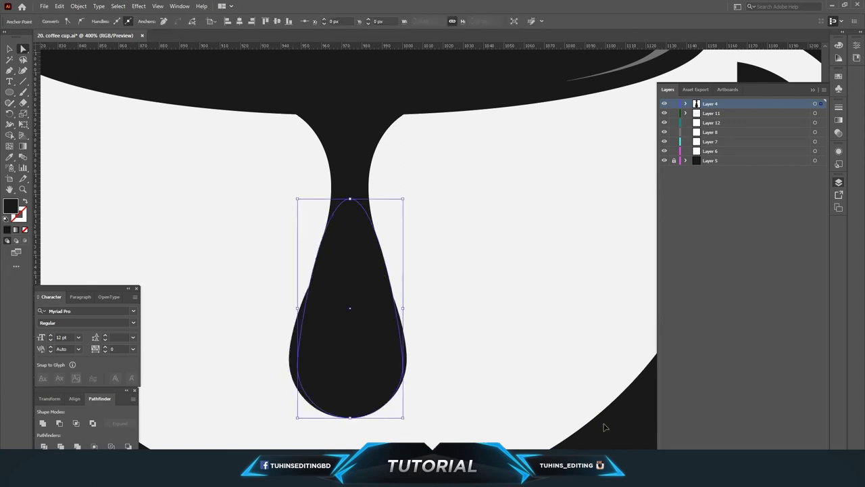
{"action": "left_click", "coordinate": [604, 426]}
{"action": "left_click", "coordinate": [341, 308]}
{"action": "left_click_drag", "start_coordinate": [329, 248], "coordinate": [340, 238]}
{"action": "mouse_move", "coordinate": [350, 201]}
{"action": "left_mouse_down"}
{"action": "mouse_move", "coordinate": [350, 210]}
{"action": "mouse_move", "coordinate": [350, 203]}
{"action": "left_mouse_up"}
{"action": "key", "text": "ctrl+shift+a"}
{"action": "key", "text": "ctrl+1"}
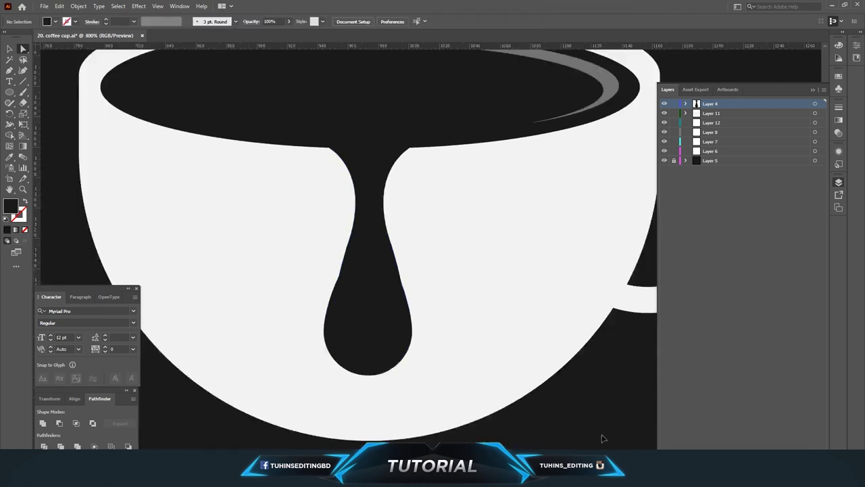
{"action": "key", "text": "ctrl+minus"}
{"action": "key", "text": "ctrl+minus"}
{"action": "key", "text": "ctrl+minus"}
{"action": "key", "text": "ctrl+plus"}
{"action": "key", "text": "ctrl+plus"}
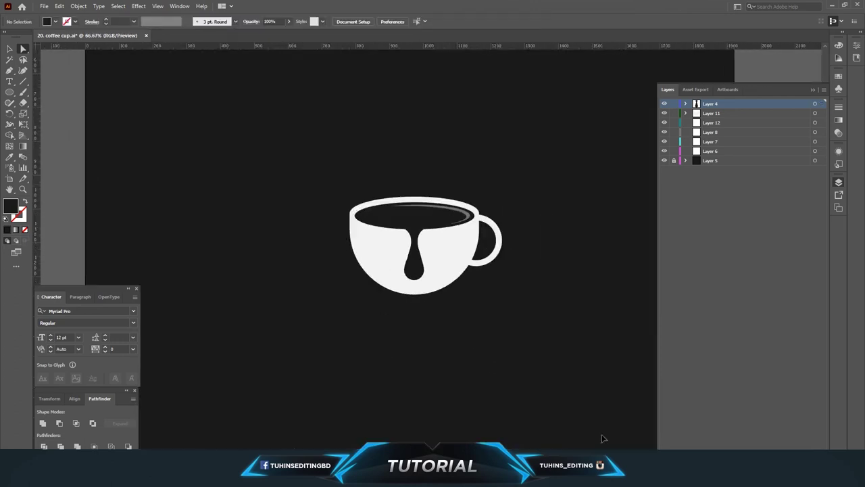
{"action": "key", "text": "ctrl+plus"}
{"action": "key", "text": "ctrl+plus"}
{"action": "key", "text": "ctrl+plus"}
{"action": "key", "text": "ctrl+plus"}
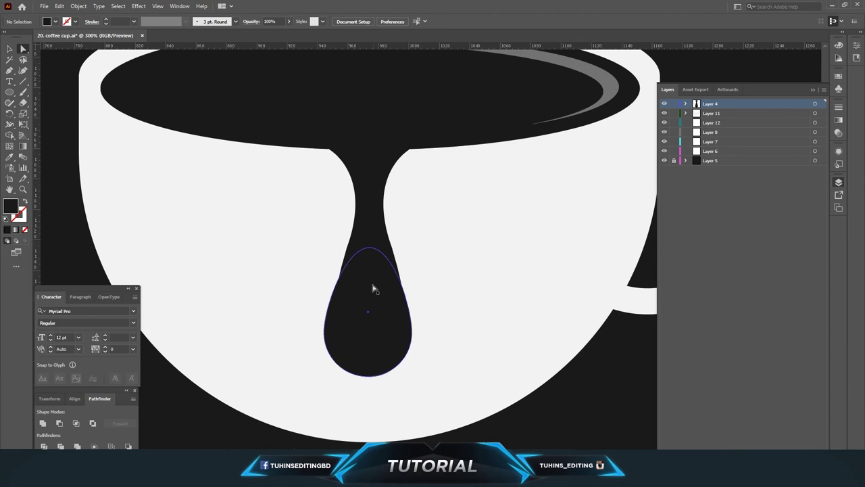
Merge the coffee drip into the cup body with the Shape Builder tool
{"action": "left_click", "coordinate": [371, 289]}
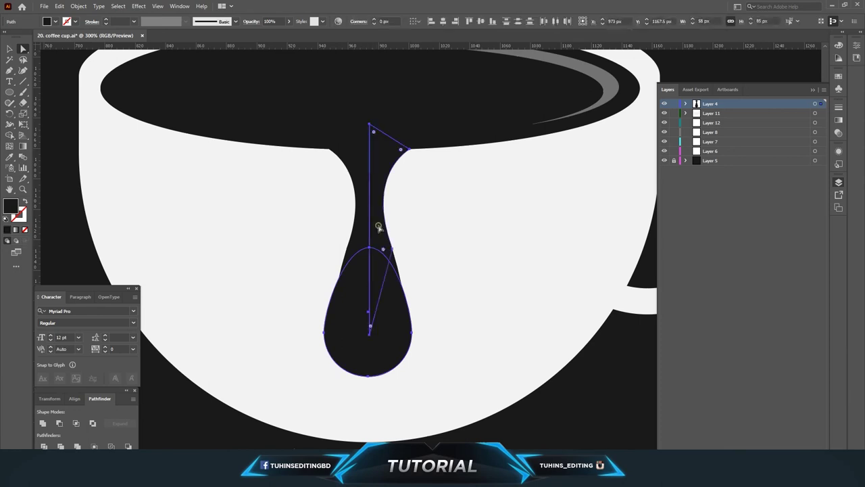
{"action": "left_click", "coordinate": [347, 260]}
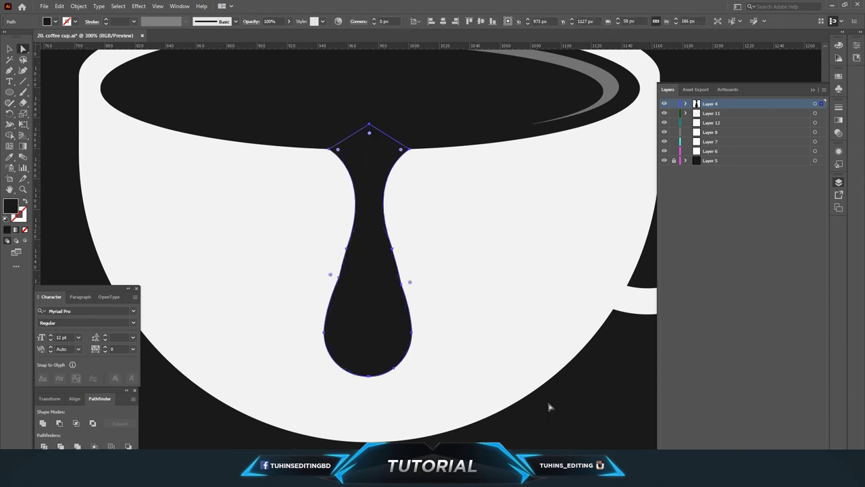
{"action": "left_click", "coordinate": [448, 294], "text": "shift"}
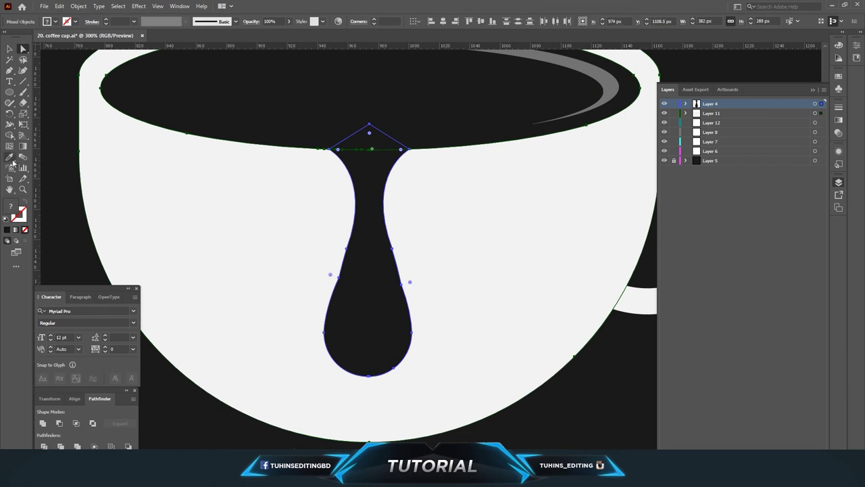
{"action": "left_click", "coordinate": [9, 134]}
{"action": "left_click_drag", "start_coordinate": [382, 144], "coordinate": [376, 205]}
{"action": "key", "text": "a"}
Deselect and zoom out and back in to check the merged cup
{"action": "left_click", "coordinate": [611, 419]}
{"action": "key", "text": "ctrl+minus"}
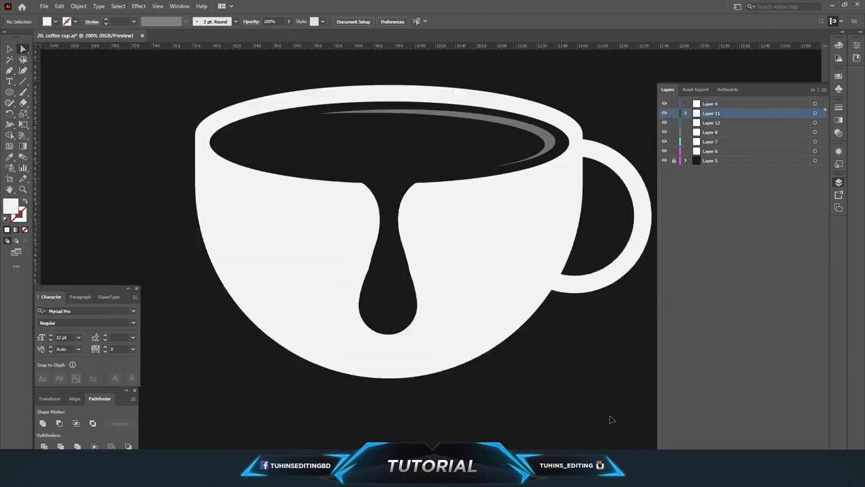
{"action": "key", "text": "ctrl+minus"}
{"action": "key", "text": "ctrl+minus"}
{"action": "key", "text": "ctrl+minus"}
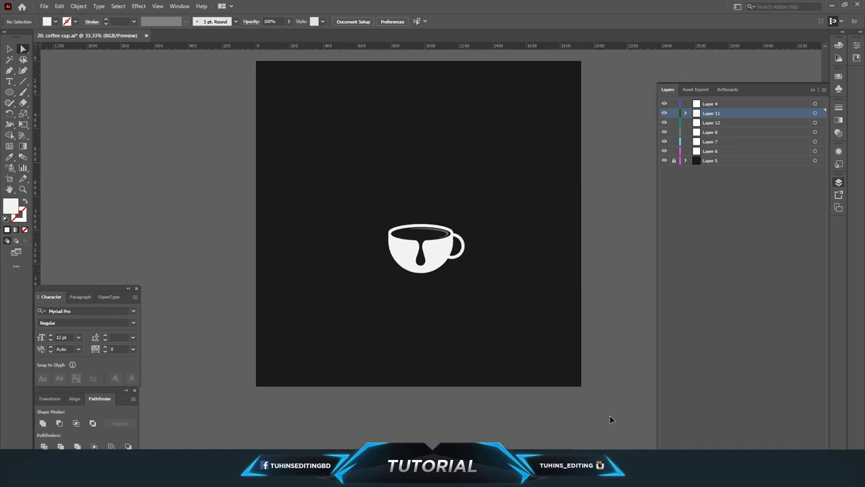
{"action": "key", "text": "ctrl+plus"}
{"action": "key", "text": "ctrl+plus"}
{"action": "key", "text": "ctrl+plus"}
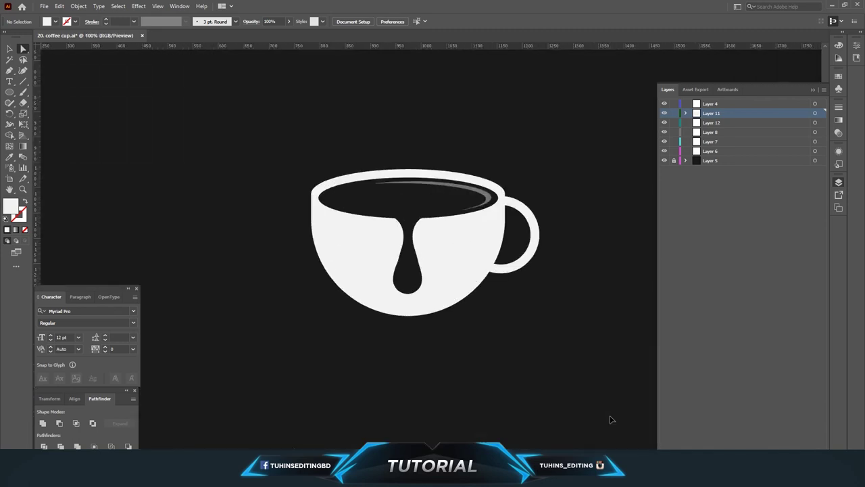
{"action": "key", "text": "ctrl+plus"}
{"action": "right_click", "coordinate": [9, 92]}
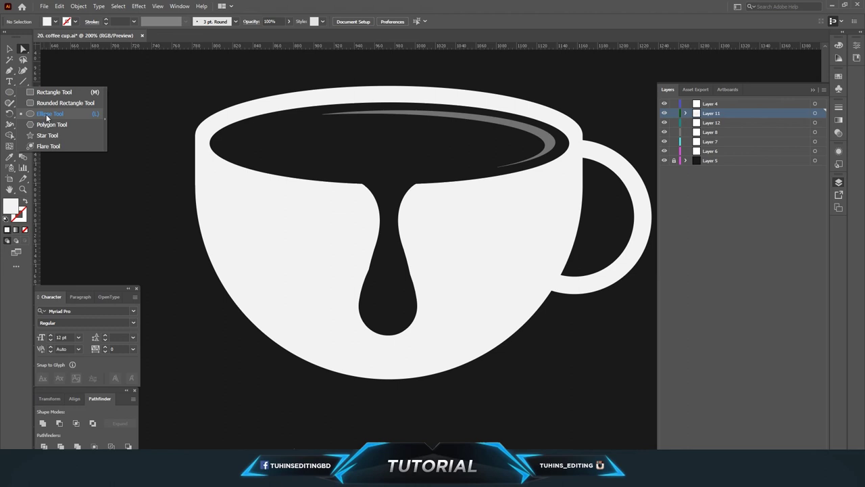
Draw a white circle left of the cup and paste an offset copy in front
{"action": "left_click", "coordinate": [45, 114]}
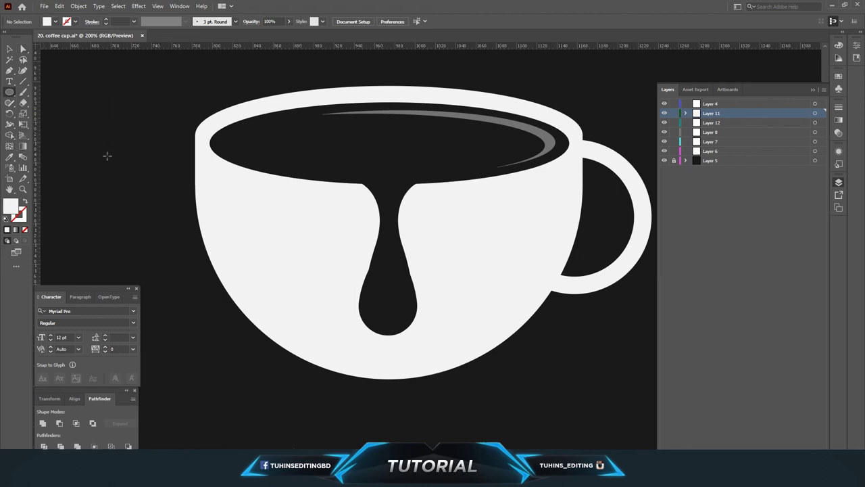
{"action": "left_click_drag", "start_coordinate": [102, 151], "coordinate": [139, 188]}
{"action": "left_click", "coordinate": [10, 50]}
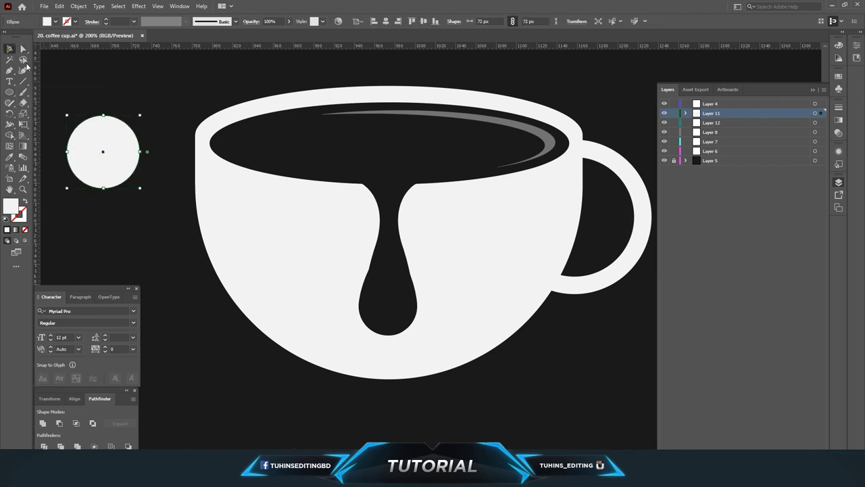
{"action": "left_click", "coordinate": [60, 6]}
{"action": "left_click", "coordinate": [69, 50]}
{"action": "left_click", "coordinate": [60, 6]}
{"action": "left_click", "coordinate": [75, 96]}
{"action": "left_click_drag", "start_coordinate": [128, 170], "coordinate": [124, 166]}
Fill the copy black, subtract it to leave a thin crescent, and move it into the drip
{"action": "key", "text": "i"}
{"action": "left_click", "coordinate": [146, 195]}
{"action": "key", "text": "v"}
{"action": "left_click_drag", "start_coordinate": [91, 142], "coordinate": [113, 157]}
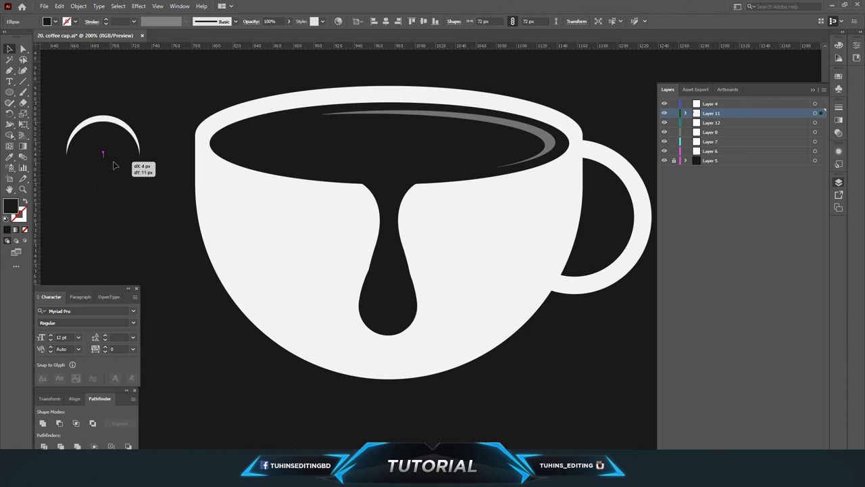
{"action": "left_click_drag", "start_coordinate": [112, 156], "coordinate": [114, 171]}
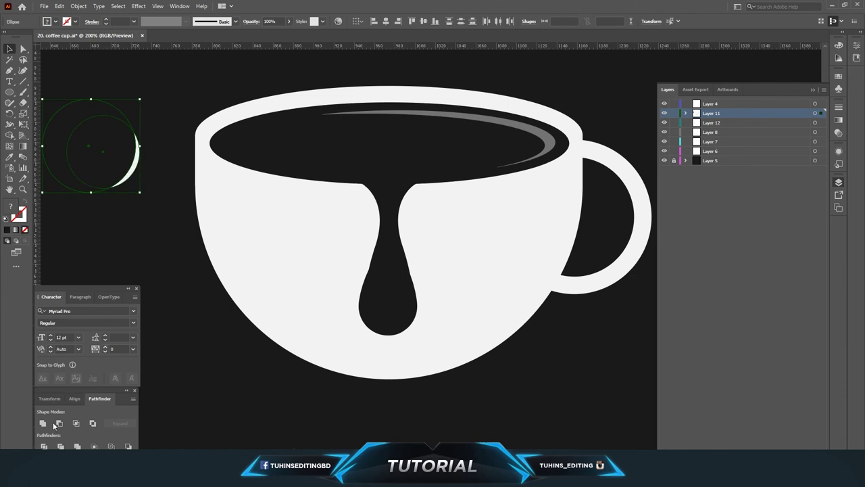
{"action": "left_click", "coordinate": [147, 307]}
{"action": "mouse_move", "coordinate": [133, 177]}
{"action": "left_mouse_down"}
{"action": "mouse_move", "coordinate": [408, 327]}
{"action": "mouse_move", "coordinate": [408, 318]}
{"action": "left_mouse_up"}
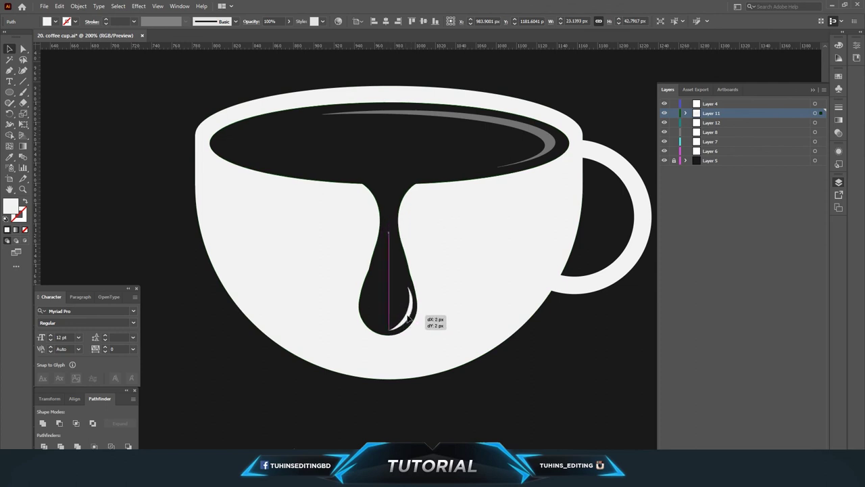
Give the drip's crescent the rim highlight's 41% opacity via the Eyedropper
{"action": "left_click_drag", "start_coordinate": [408, 317], "coordinate": [409, 317]}
{"action": "key", "text": "i"}
{"action": "left_click", "coordinate": [552, 141]}
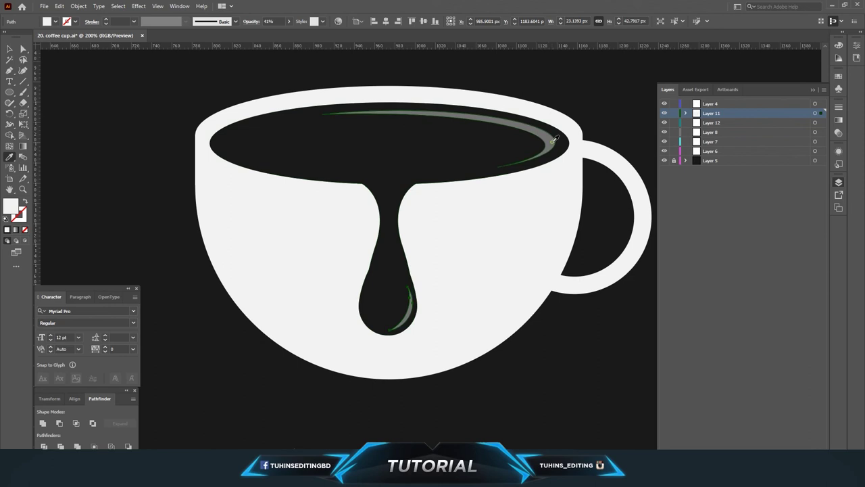
{"action": "left_click", "coordinate": [9, 48]}
{"action": "left_click", "coordinate": [140, 173]}
Nudge the gray crescent slightly up and left inside the coffee drop
{"action": "key", "text": "ctrl+minus"}
{"action": "key", "text": "ctrl+minus"}
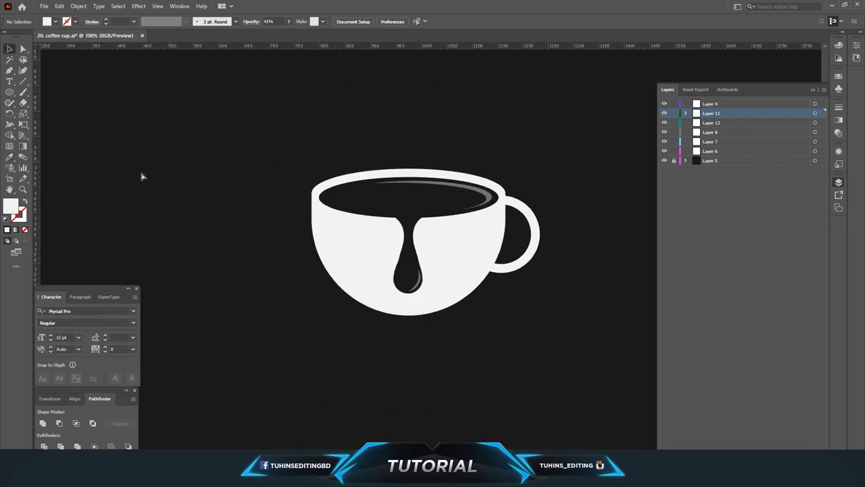
{"action": "key", "text": "ctrl+minus"}
{"action": "key", "text": "ctrl+minus"}
{"action": "key", "text": "ctrl+plus"}
{"action": "key", "text": "ctrl+plus"}
{"action": "key", "text": "ctrl+plus"}
{"action": "key", "text": "ctrl+plus"}
{"action": "key", "text": "ctrl+plus"}
{"action": "key", "text": "ctrl+plus"}
{"action": "key", "text": "shift+m"}
{"action": "key", "text": "v"}
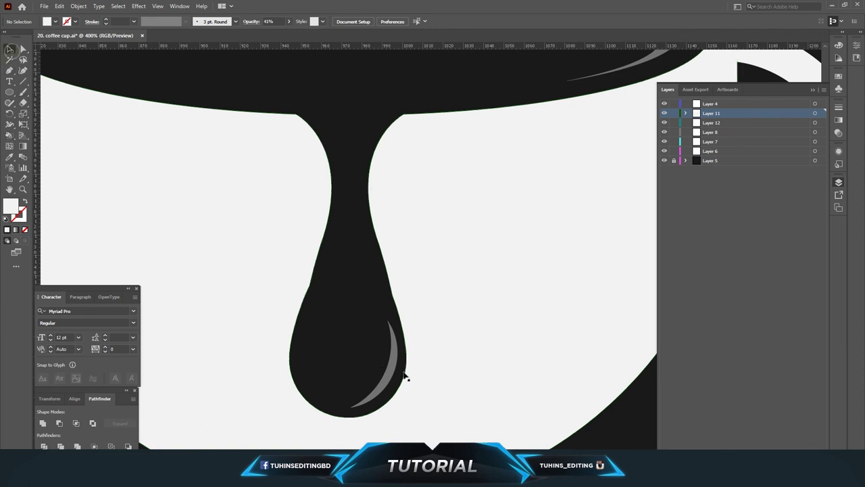
{"action": "left_click_drag", "start_coordinate": [392, 379], "coordinate": [383, 376]}
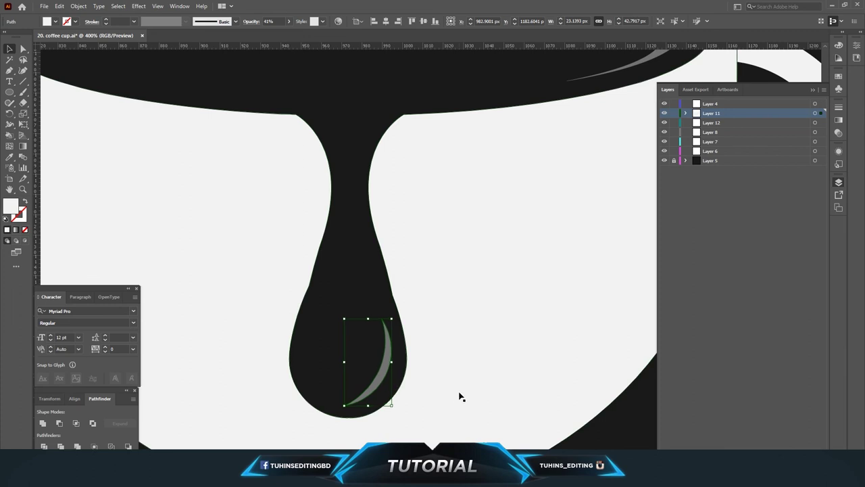
{"action": "left_click", "coordinate": [550, 421]}
Select every part of the cup and start enlarging it
{"action": "key", "text": "ctrl+minus"}
{"action": "key", "text": "ctrl+minus"}
{"action": "key", "text": "ctrl+minus"}
{"action": "key", "text": "ctrl+minus"}
{"action": "key", "text": "ctrl+minus"}
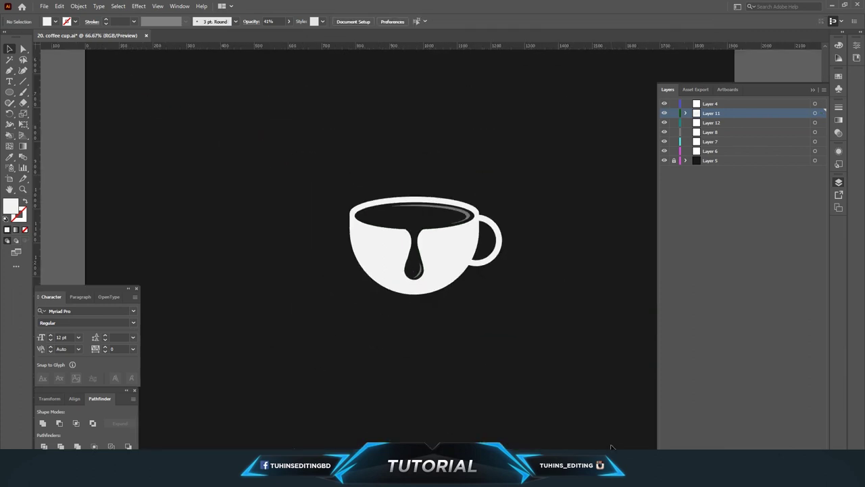
{"action": "left_click_drag", "start_coordinate": [295, 140], "coordinate": [595, 400]}
{"action": "key", "text": "ctrl+minus"}
{"action": "key", "text": "ctrl+minus"}
{"action": "left_click_drag", "start_coordinate": [466, 278], "coordinate": [488, 287]}
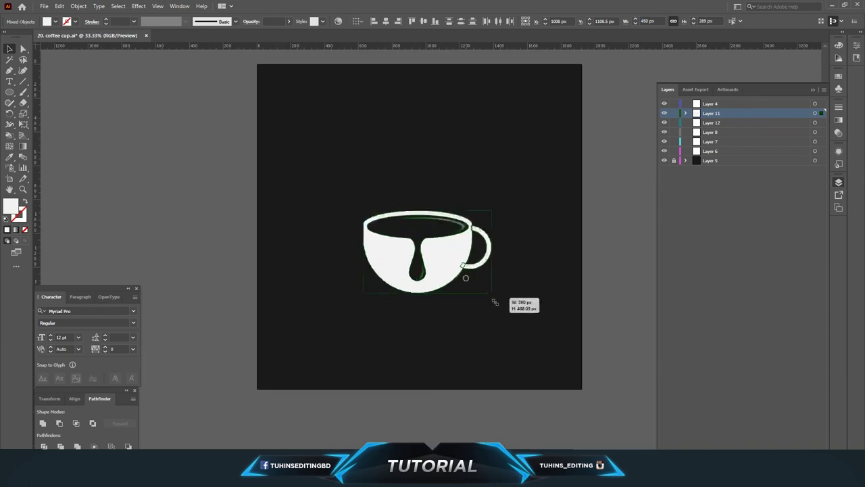
Group the cup parts, centre them horizontally, and scale the cup slightly larger
{"action": "left_click_drag", "start_coordinate": [446, 263], "coordinate": [445, 232]}
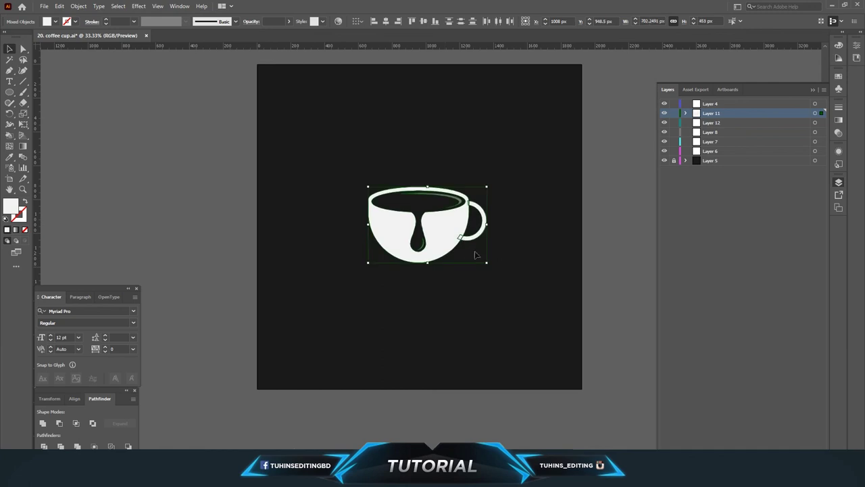
{"action": "left_click", "coordinate": [78, 6]}
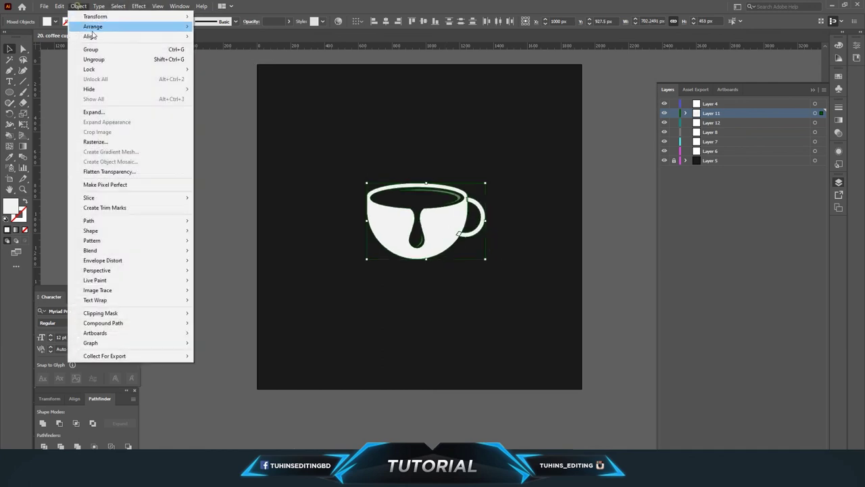
{"action": "left_click", "coordinate": [88, 50]}
{"action": "left_click", "coordinate": [386, 21]}
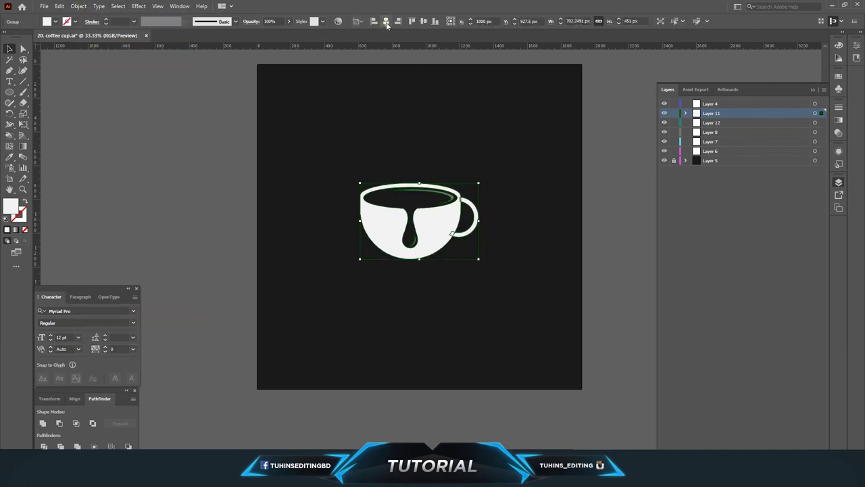
{"action": "left_click_drag", "start_coordinate": [436, 237], "coordinate": [516, 252]}
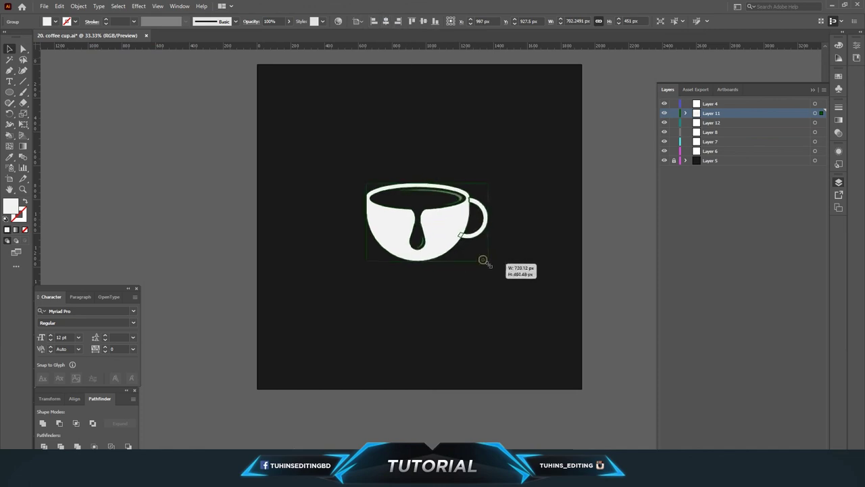
{"action": "left_click", "coordinate": [515, 255]}
Select all and shift the cup down toward the artboard's centre
{"action": "key", "text": "ctrl+minus"}
{"action": "scroll", "coordinate": [346, 200], "scroll_direction": "up", "scroll_amount": 1}
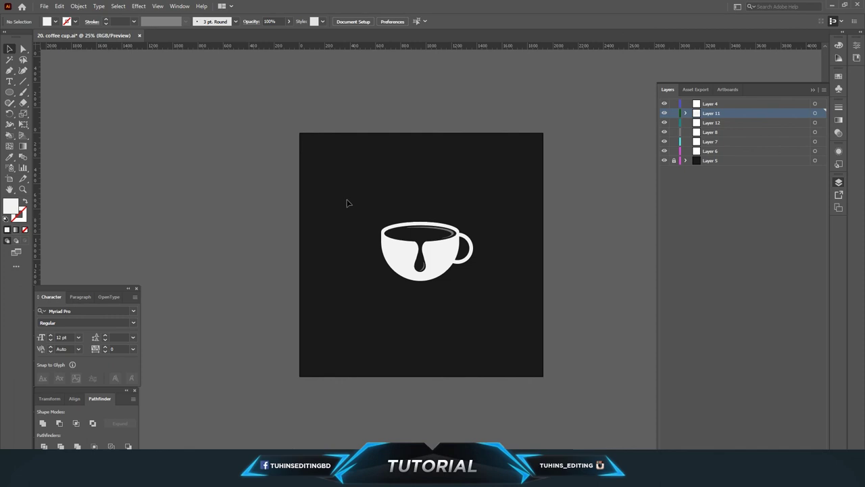
{"action": "key", "text": "ctrl+a"}
{"action": "left_click_drag", "start_coordinate": [440, 264], "coordinate": [441, 270]}
{"action": "left_click", "coordinate": [620, 248]}
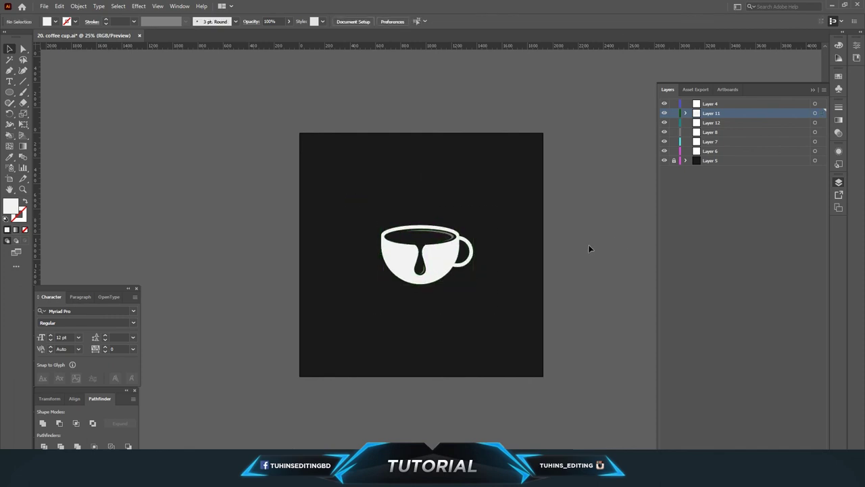
Save the document and confirm saving the artwork as coffee cup.svg
{"action": "key", "text": "ctrl+plus"}
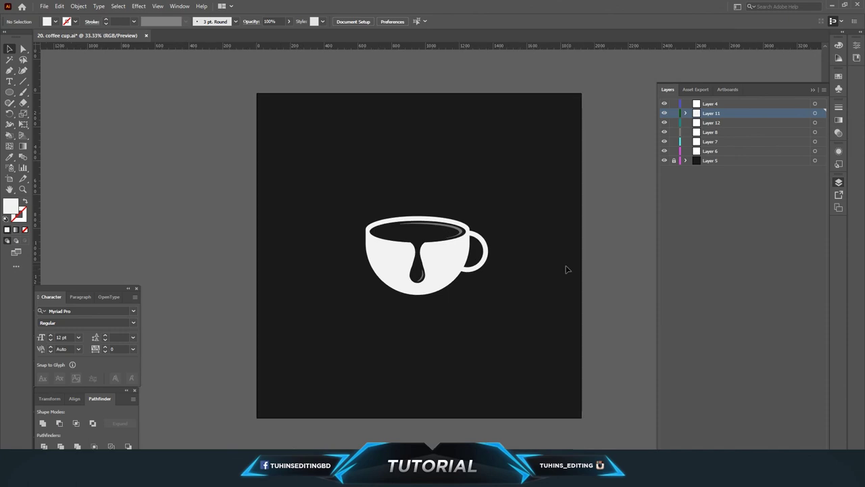
{"action": "key", "text": "ctrl+s"}
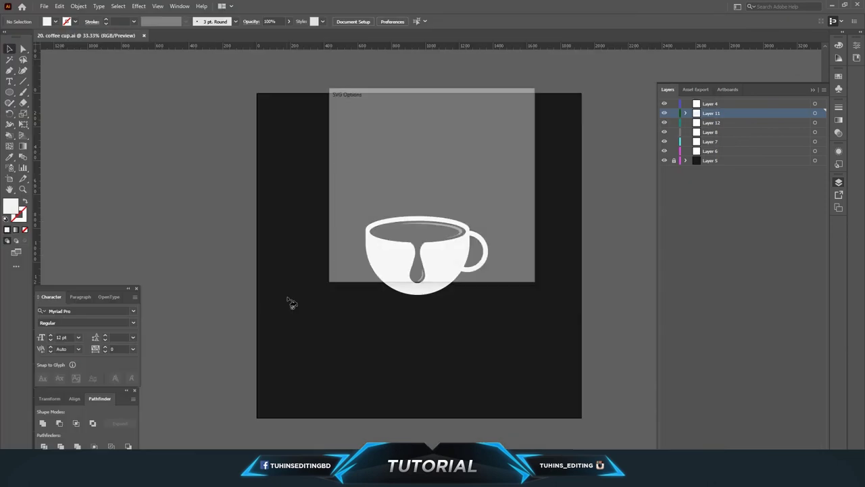
{"action": "left_click", "coordinate": [396, 237]}
{"action": "left_click", "coordinate": [550, 355]}
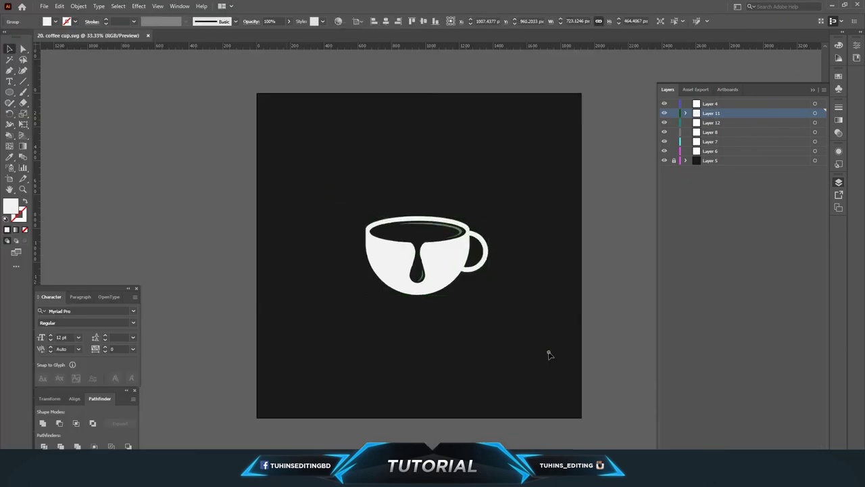